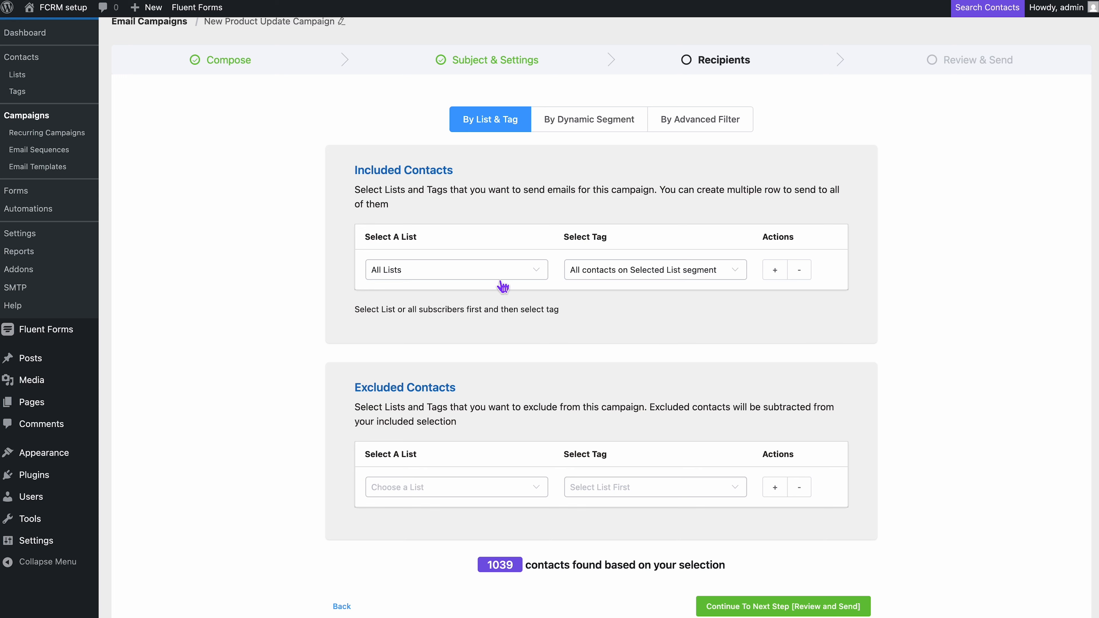
click(502, 279)
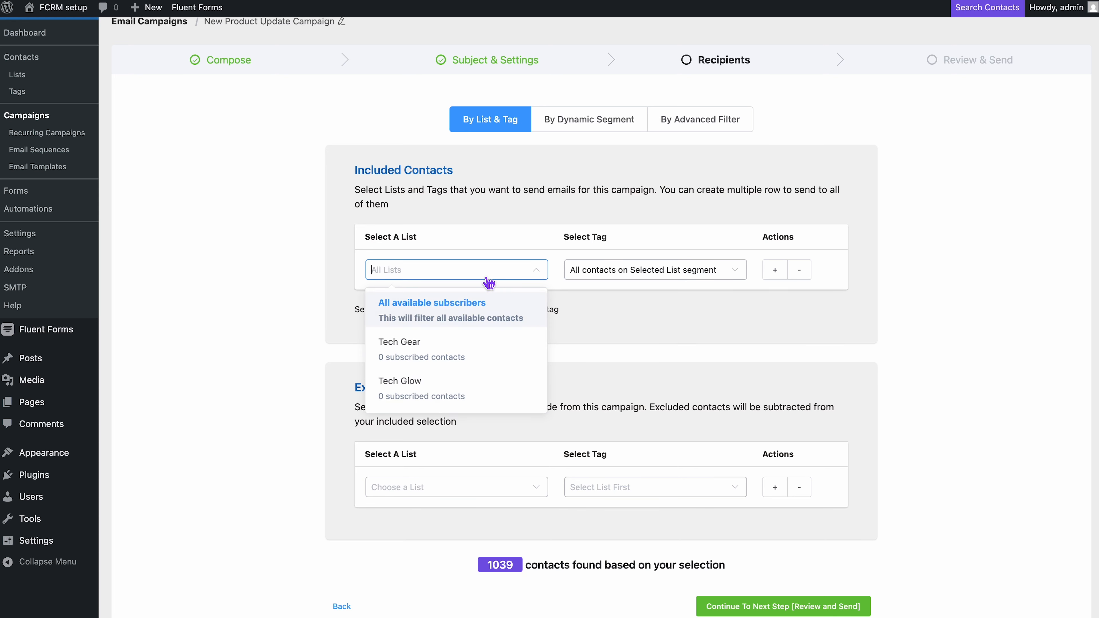
click(488, 280)
click(589, 280)
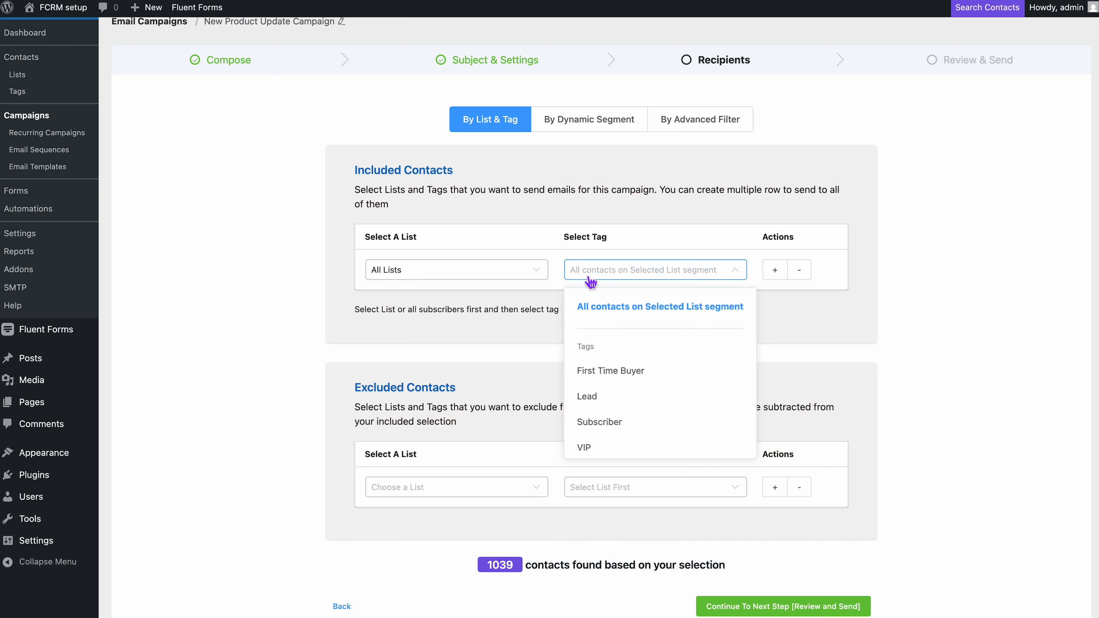
scroll(622, 389, down, 1)
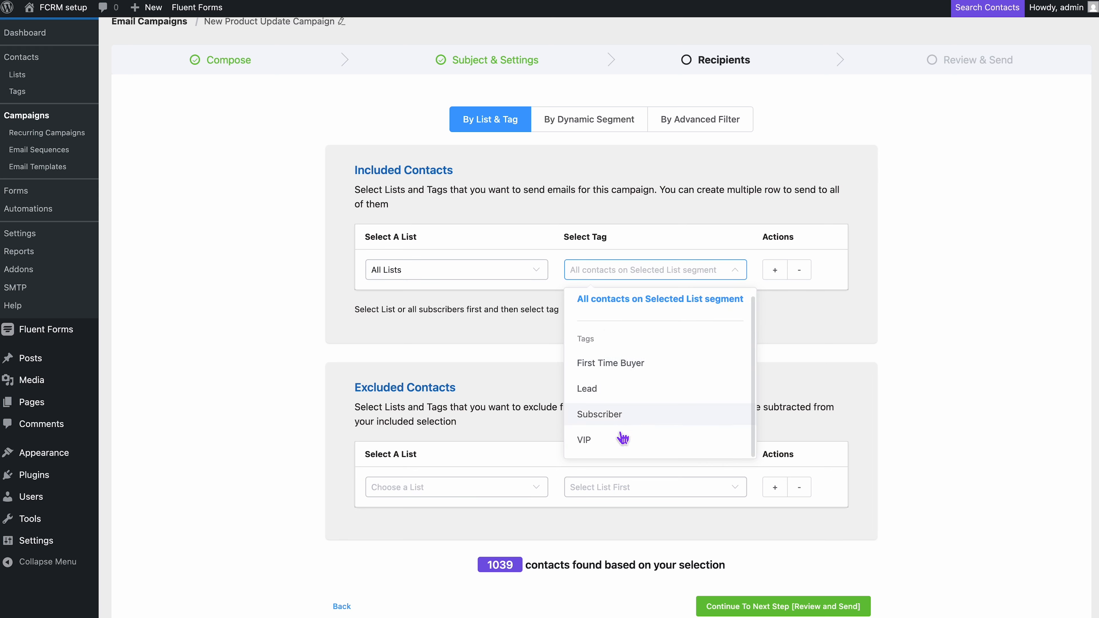
click(619, 300)
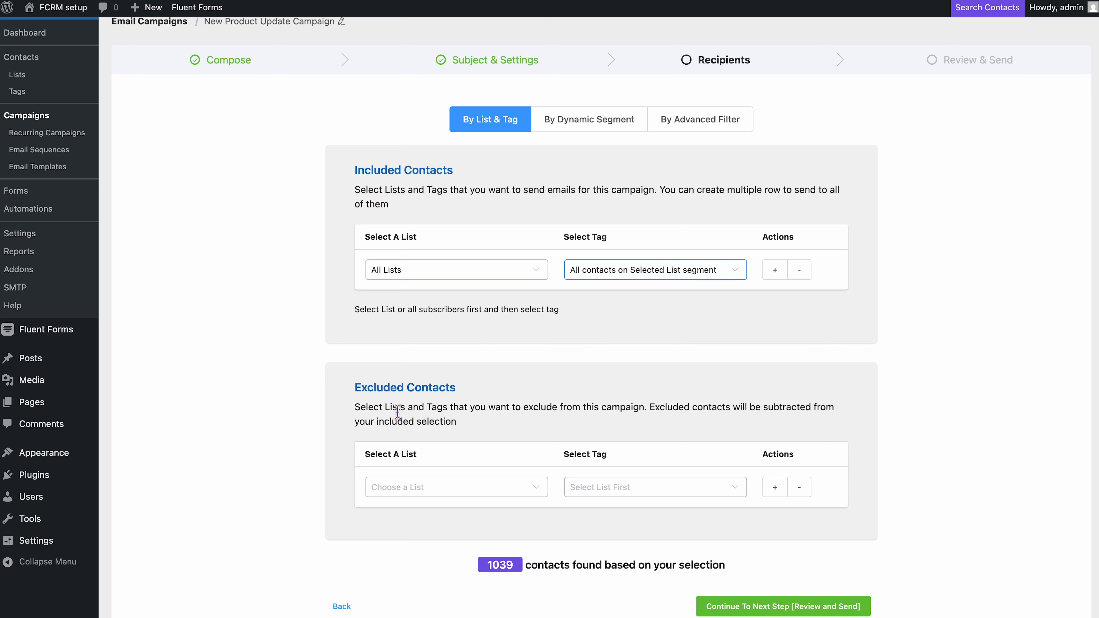
drag(354, 387, 466, 393)
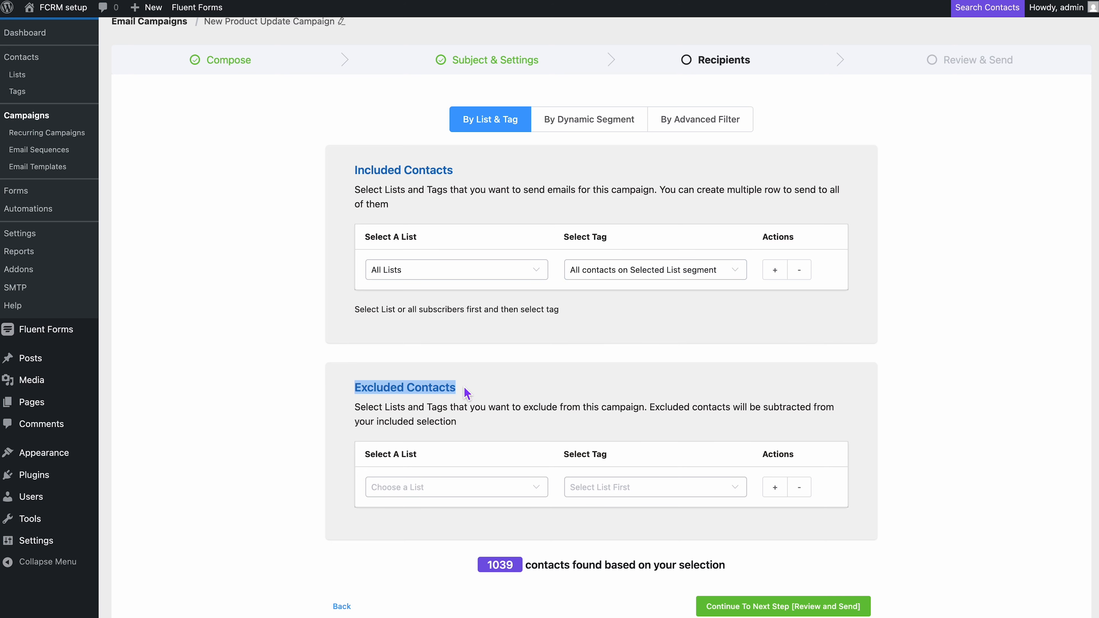
click(466, 393)
scroll(467, 393, down, 1)
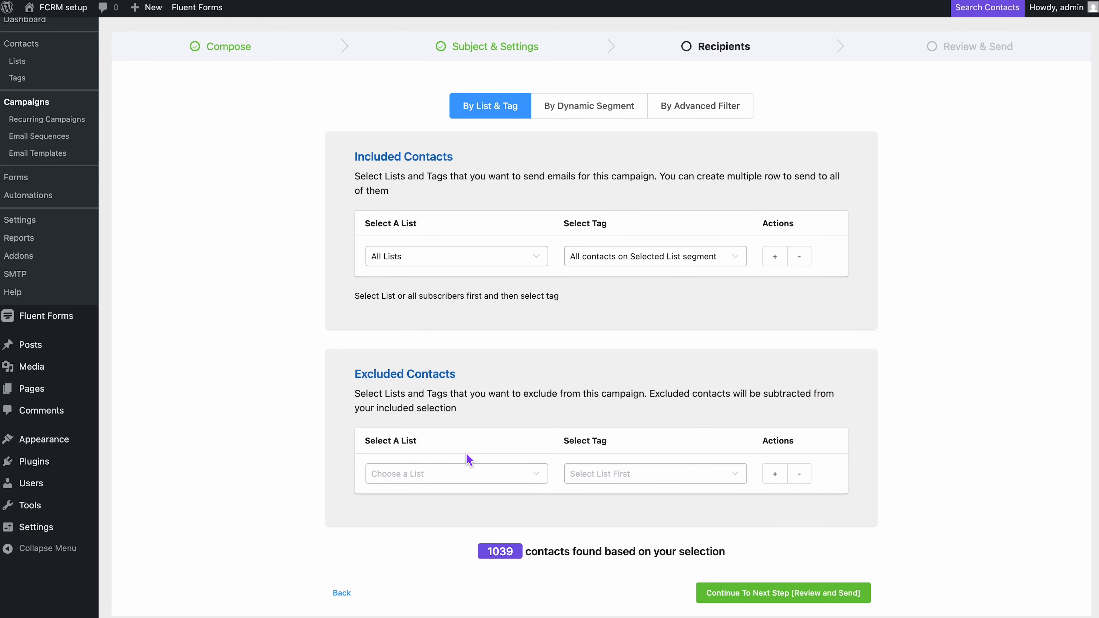
click(471, 481)
click(472, 487)
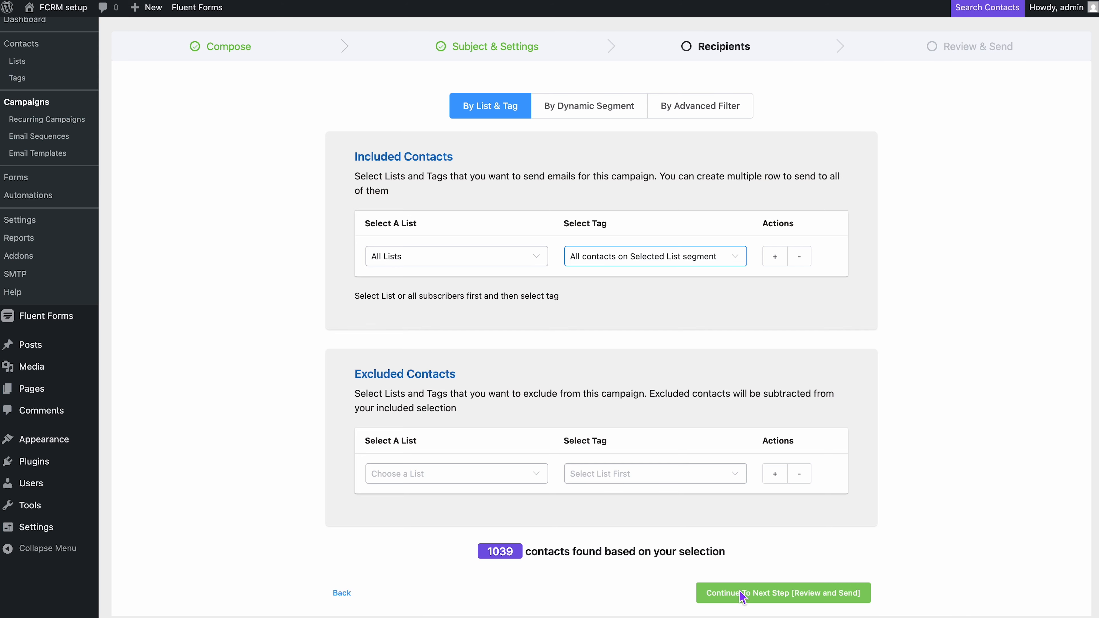
Move the campaign to Review & Send and check the 1039 recipients, email body and send-now option
click(729, 599)
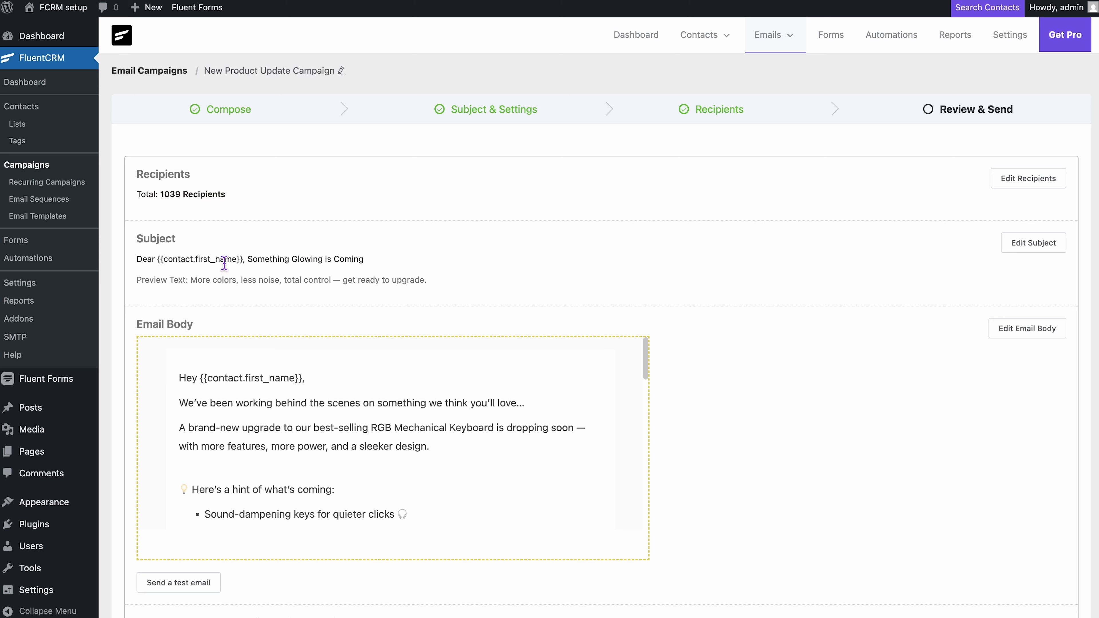
scroll(291, 425, down, 3)
scroll(290, 421, down, 1)
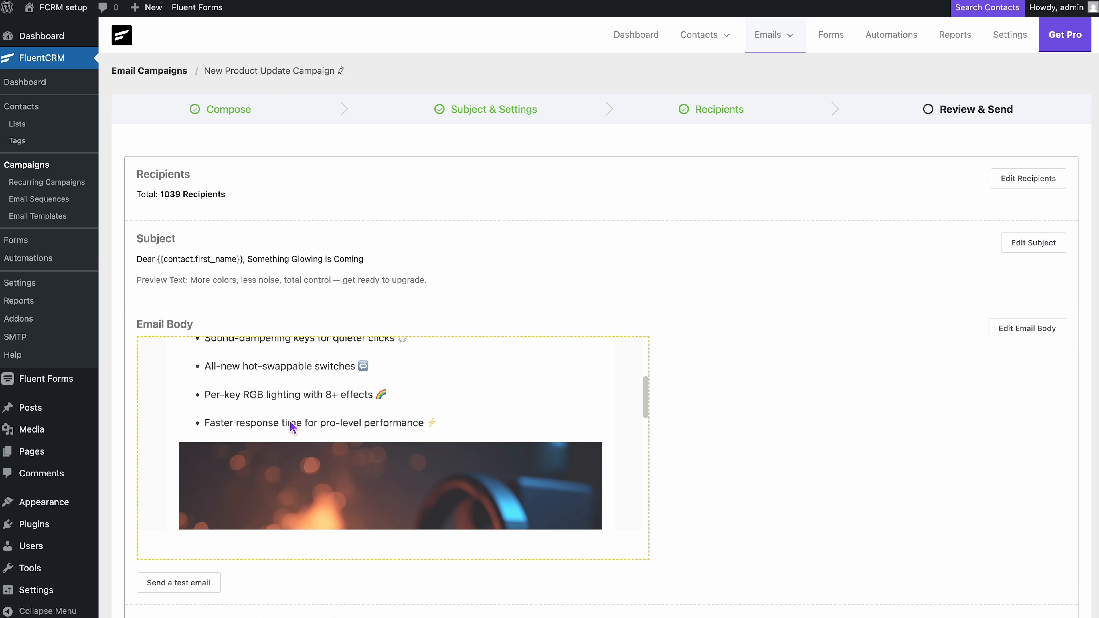
scroll(290, 420, up, 5)
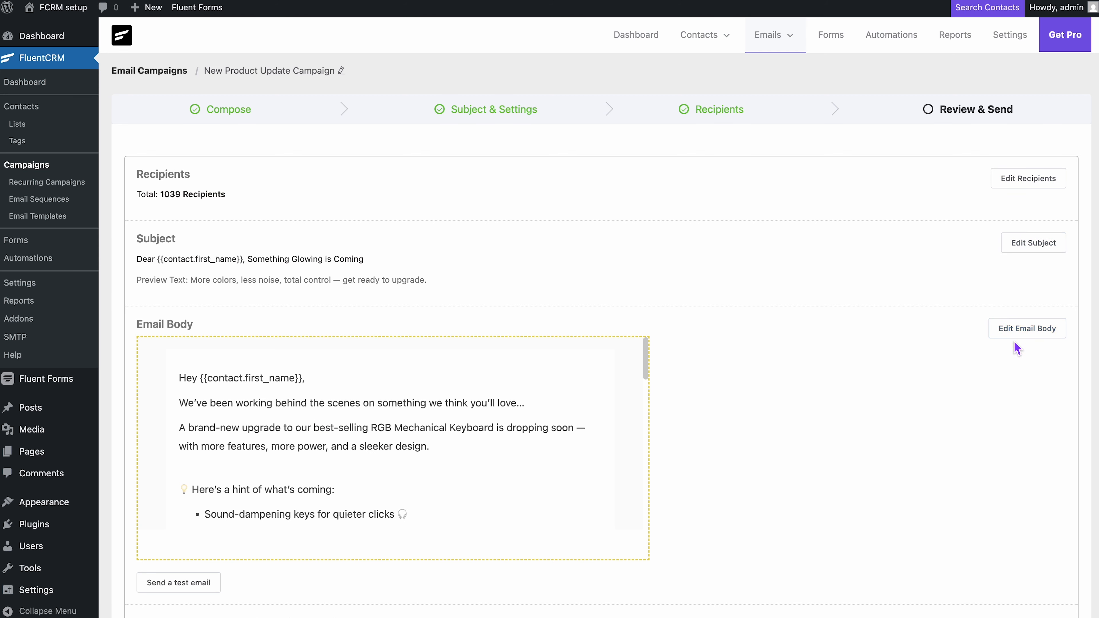
scroll(1015, 343, down, 4)
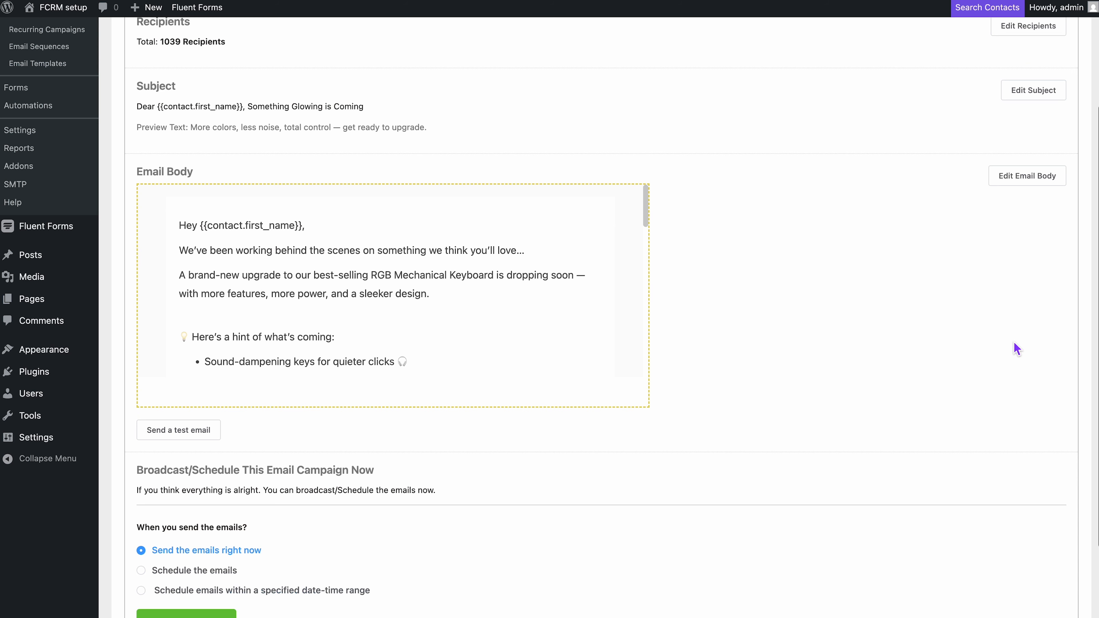
scroll(1014, 342, down, 3)
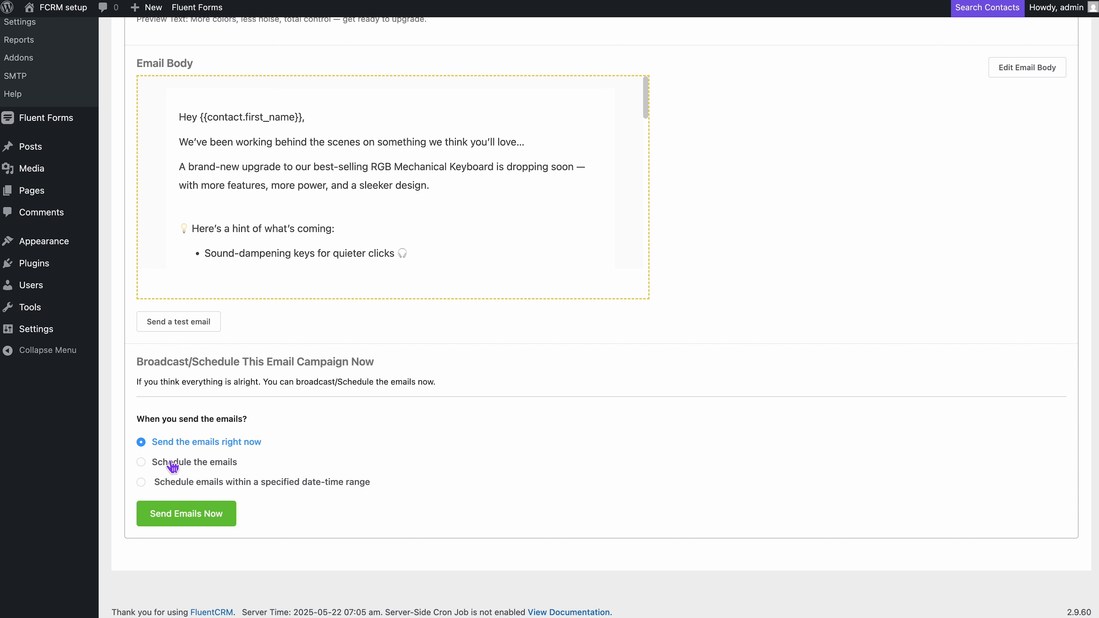
click(144, 463)
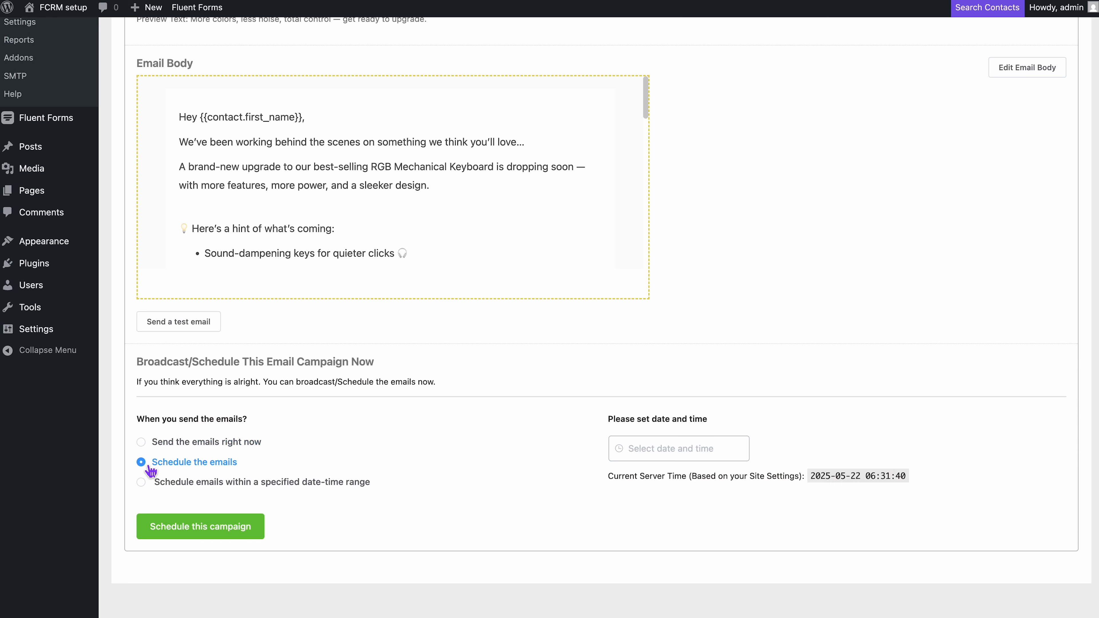
click(655, 457)
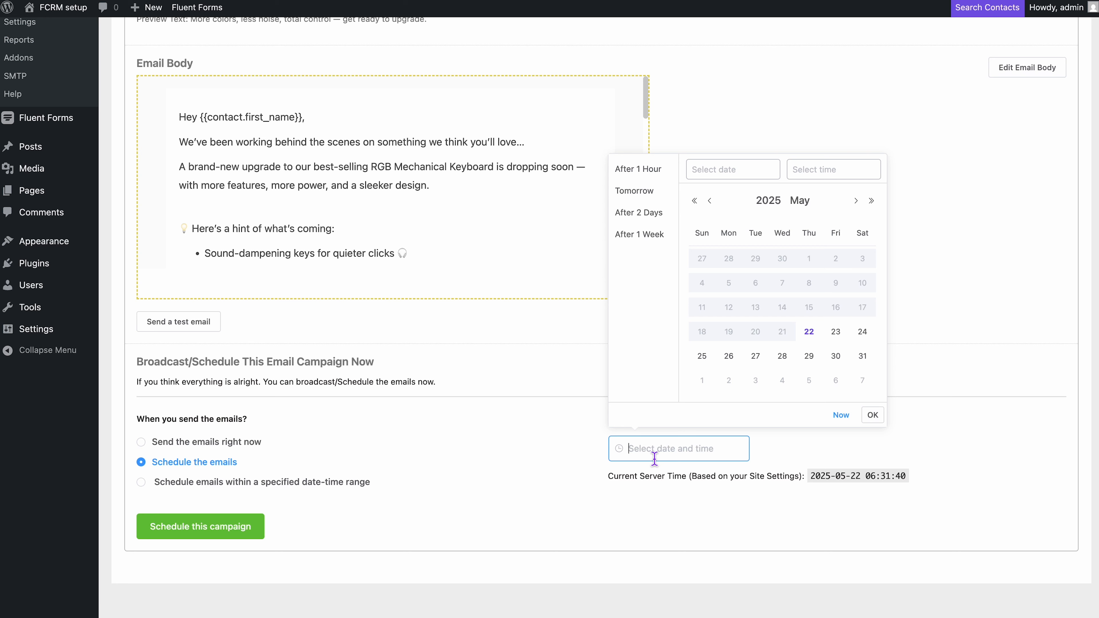
key(Escape)
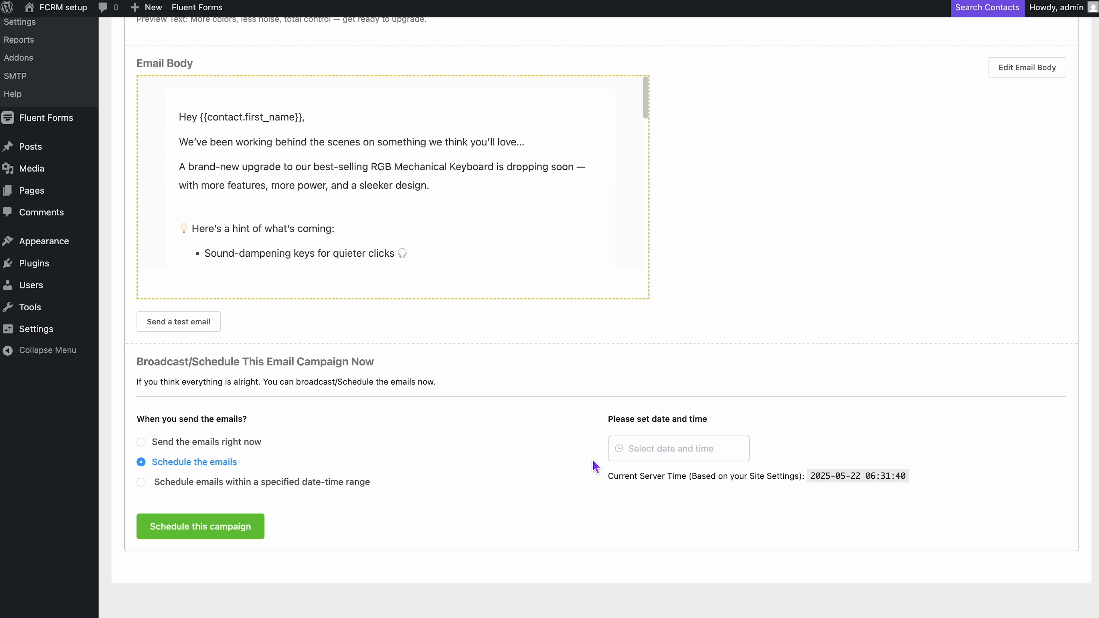
click(145, 445)
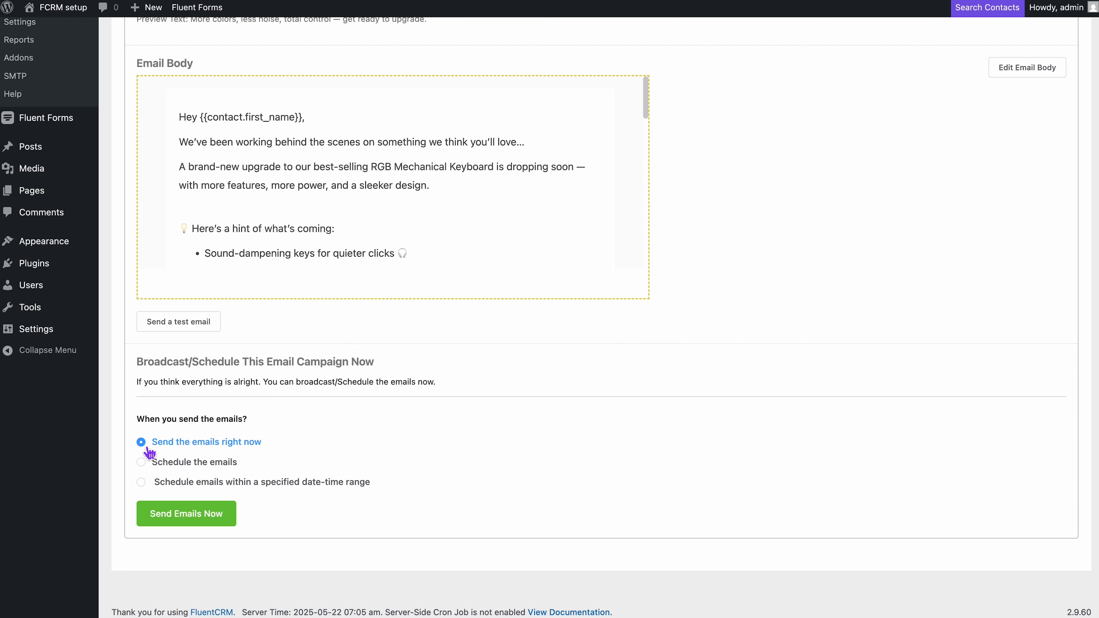
scroll(149, 453, up, 6)
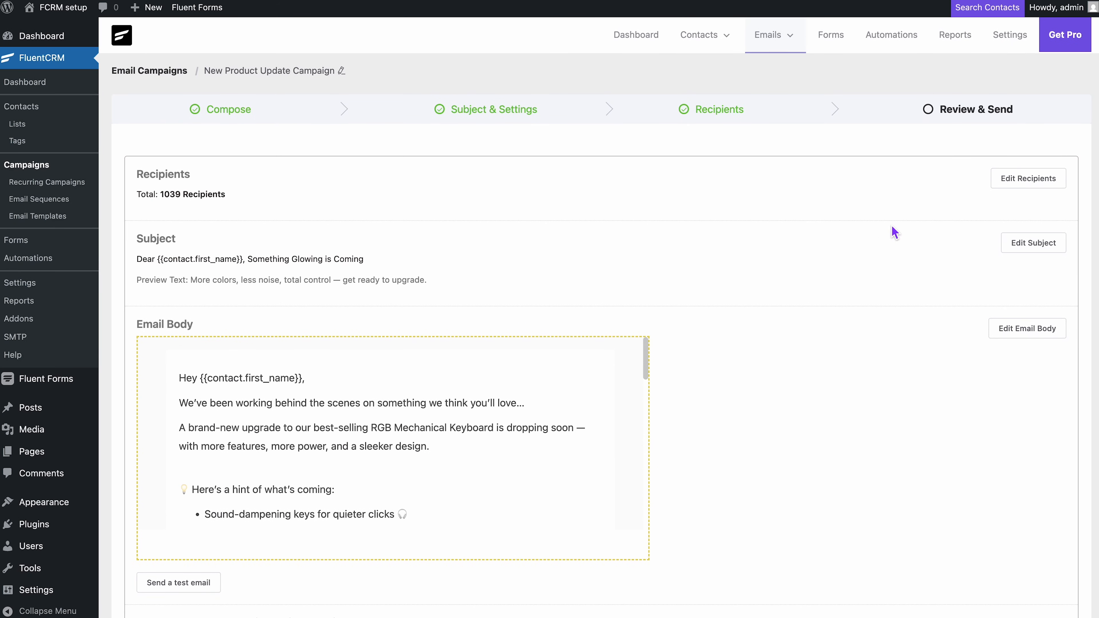
From FluentCRM's SMTP/Email Service Settings, start FluentSMTP configuration with Other SMTP as the provider
click(1011, 36)
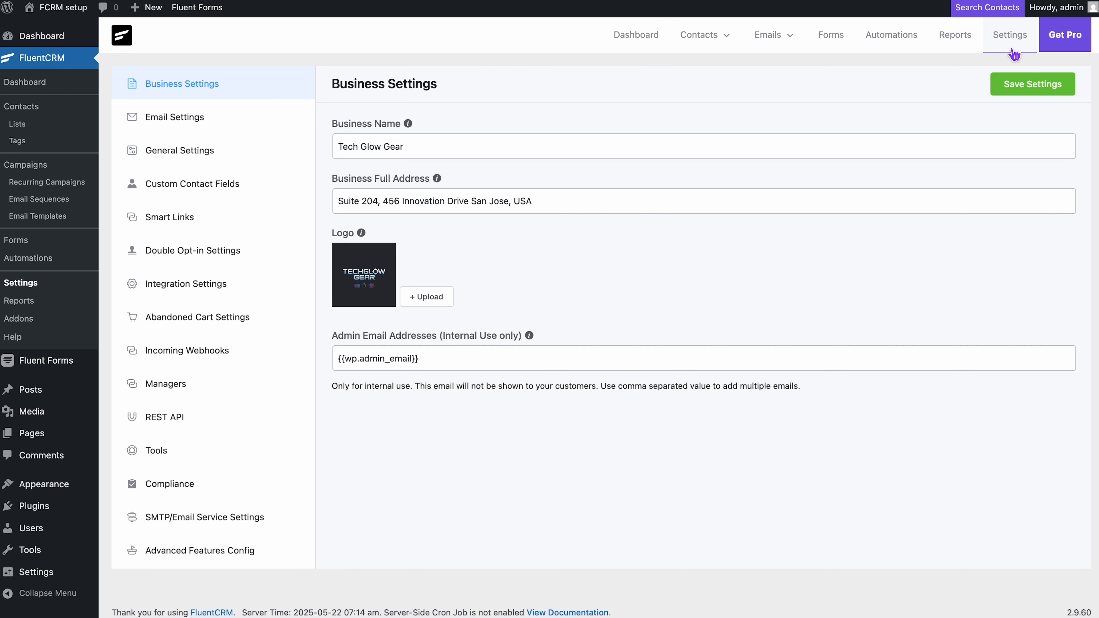
click(267, 522)
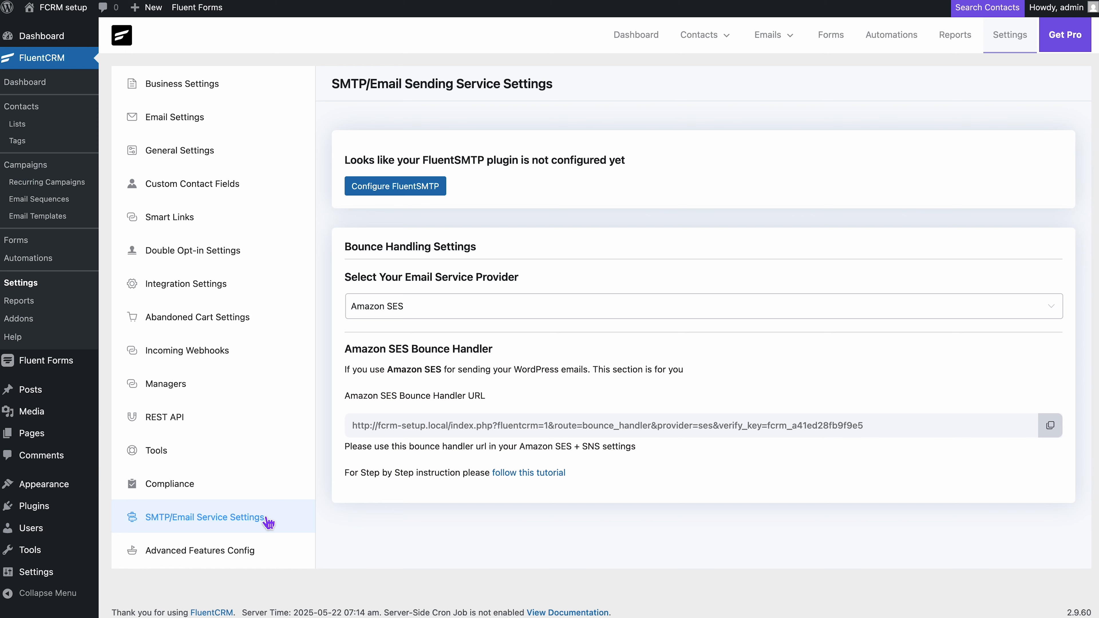
click(376, 191)
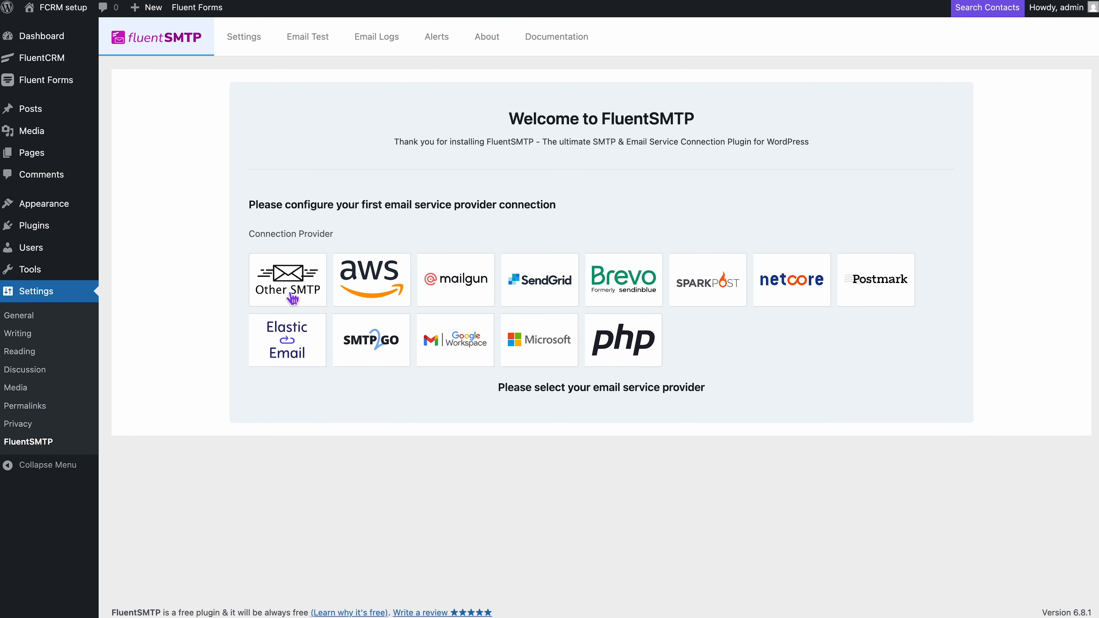
click(291, 297)
scroll(288, 291, down, 3)
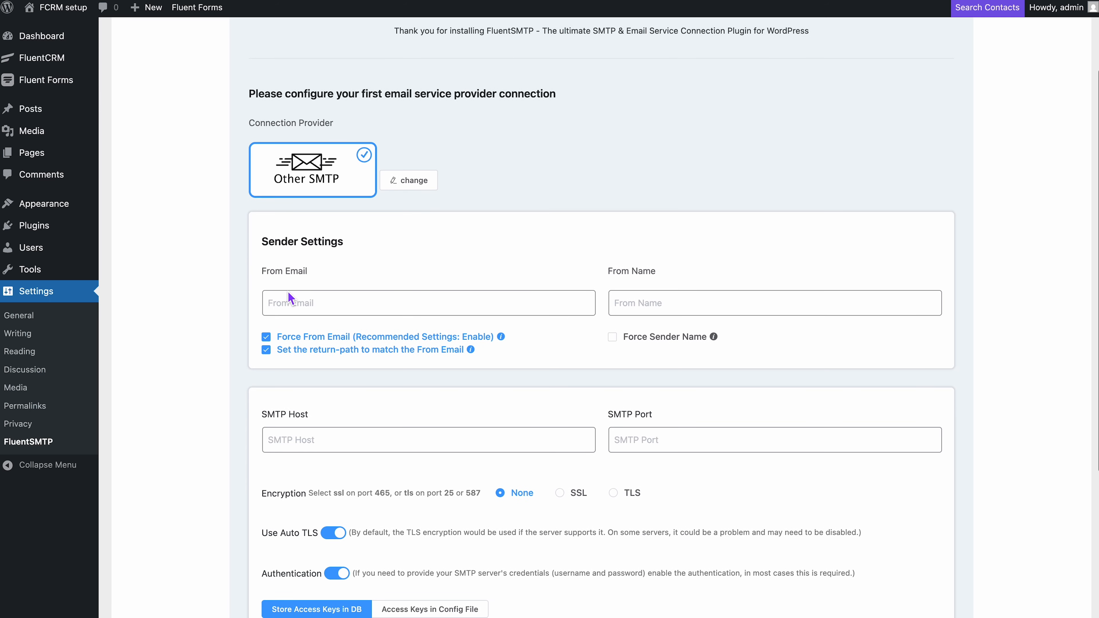
Enter the sender's From Email address and set the From Name to TechGlow
click(288, 302)
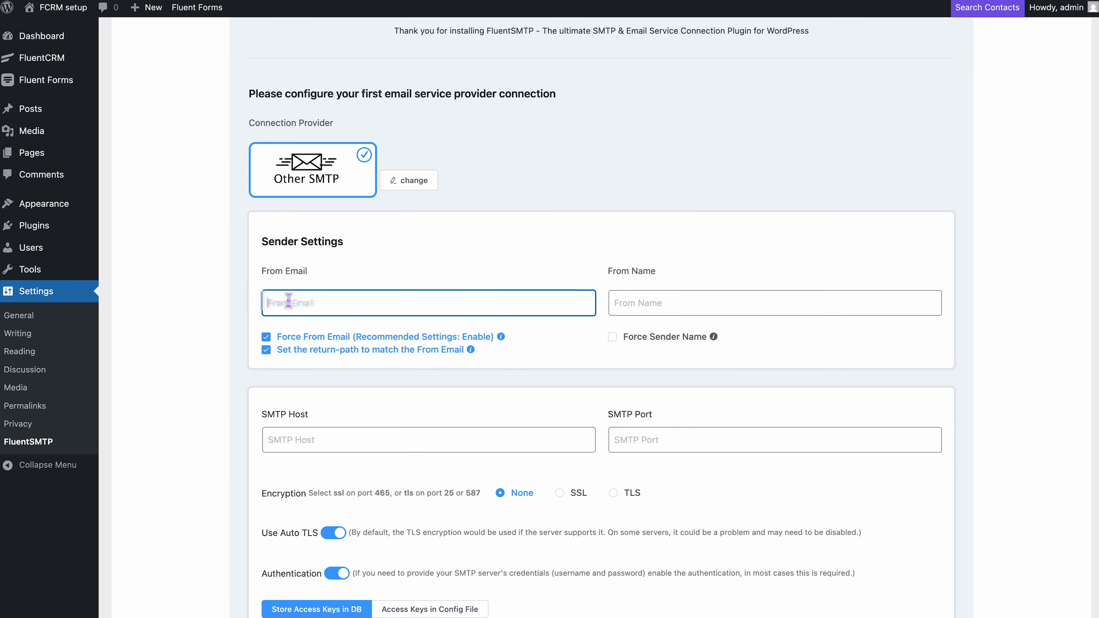
key(Tab)
text(Tec)
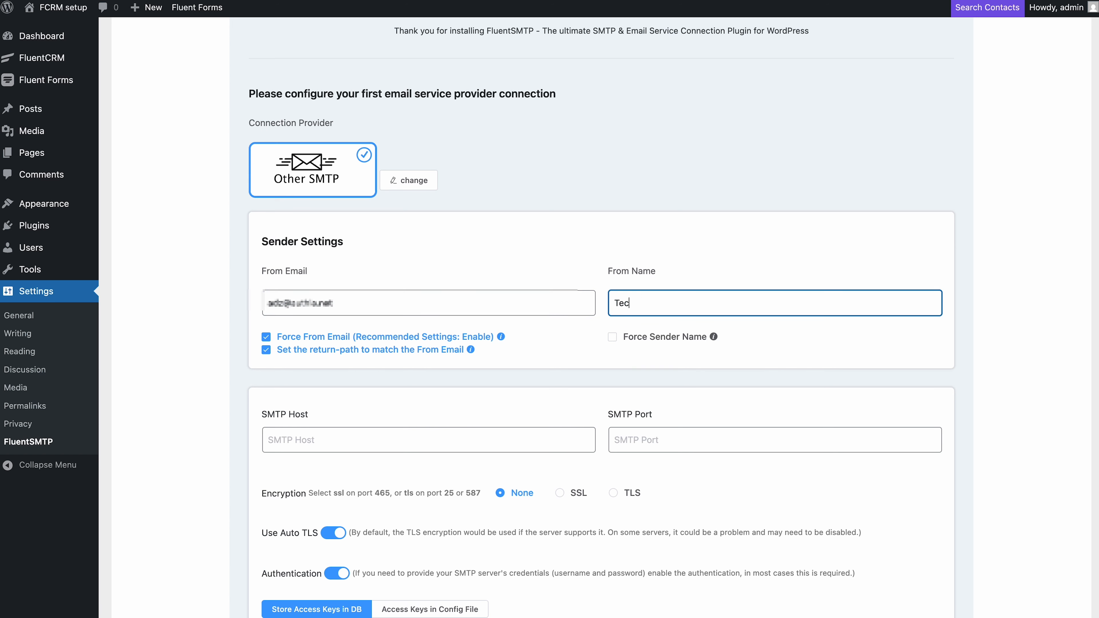
text(hGlow)
scroll(597, 299, down, 4)
Fill in the SMTP host, set port 465, and choose SSL encryption
click(589, 302)
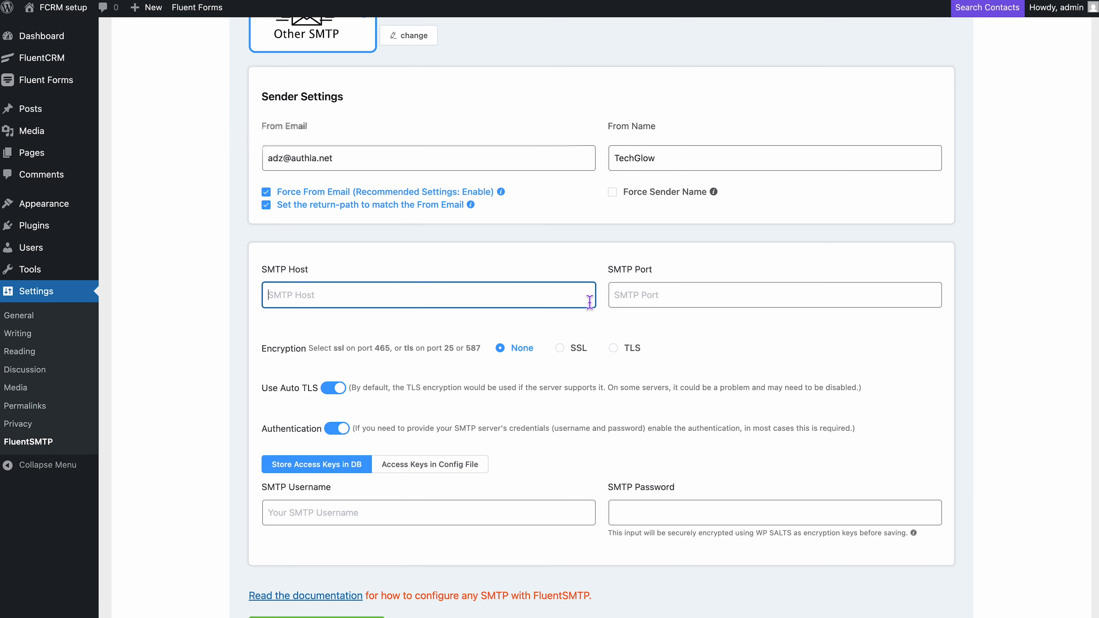
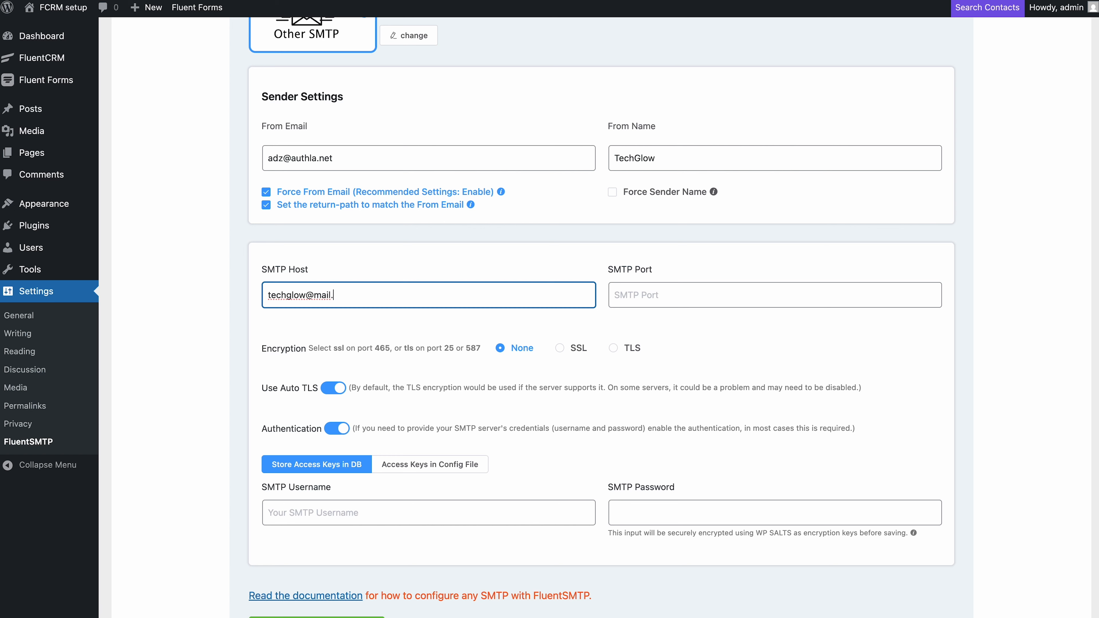
click(645, 300)
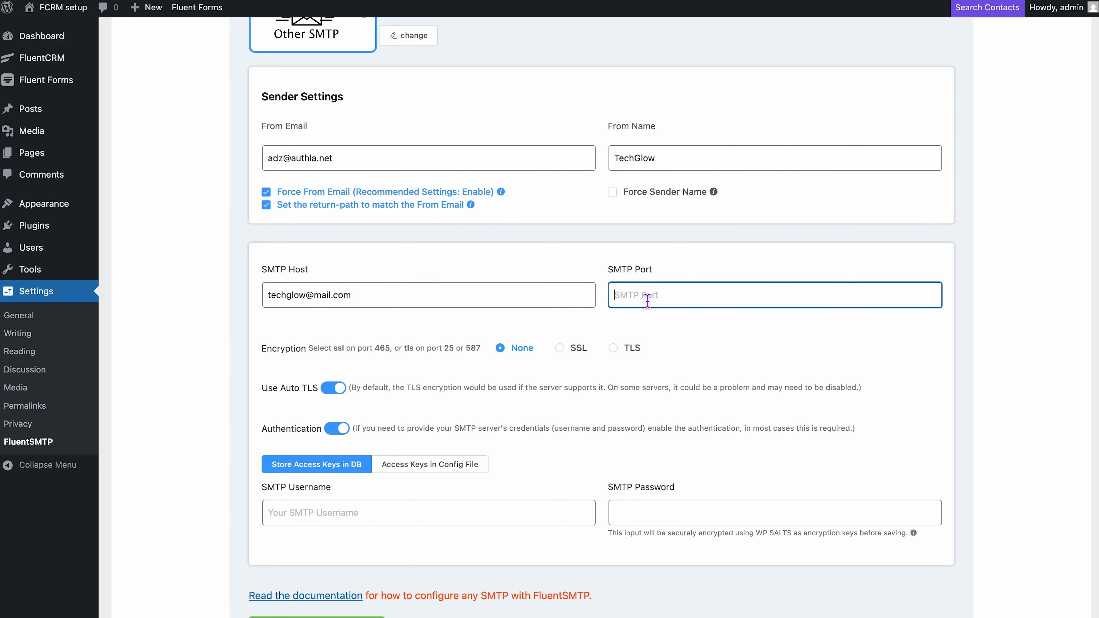
text(465)
click(562, 350)
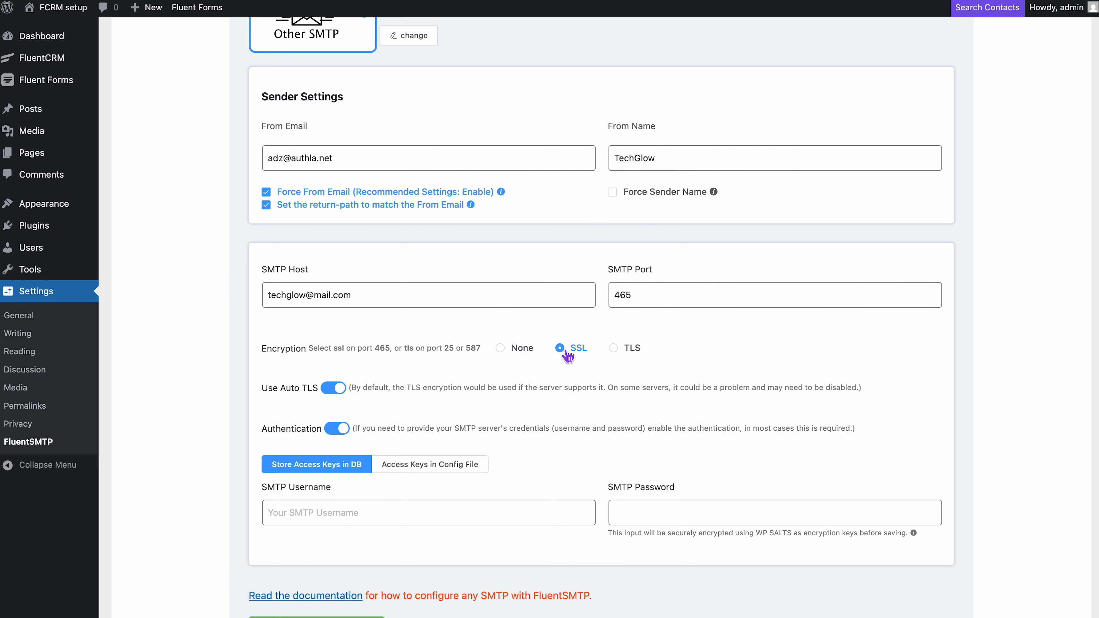
Enter the SMTP username and password, then save the connection settings
click(459, 524)
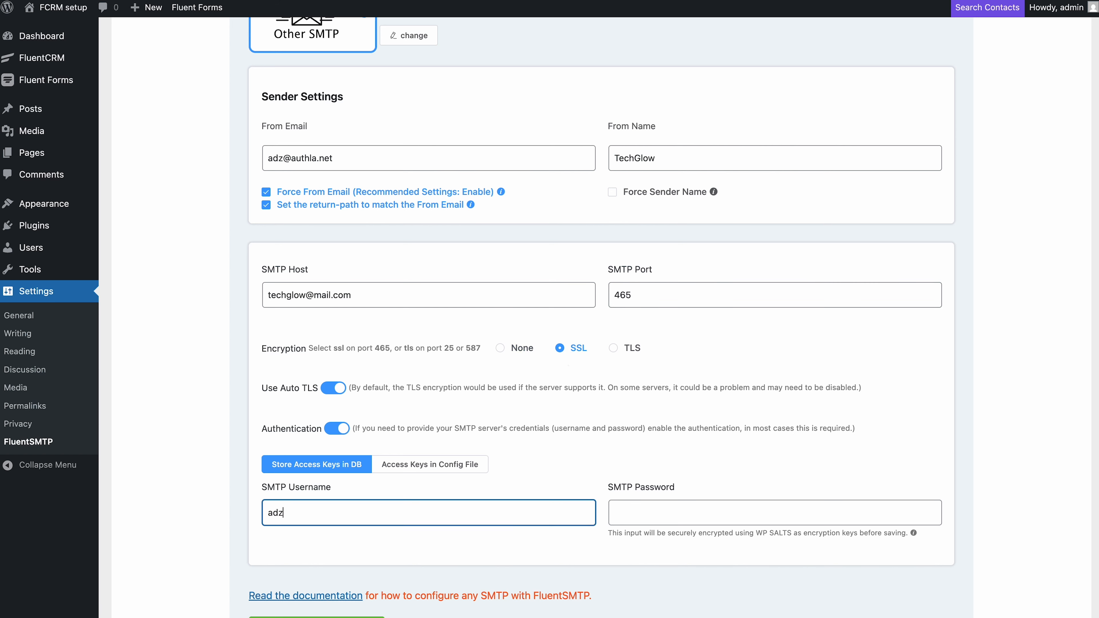
click(678, 527)
text(***)
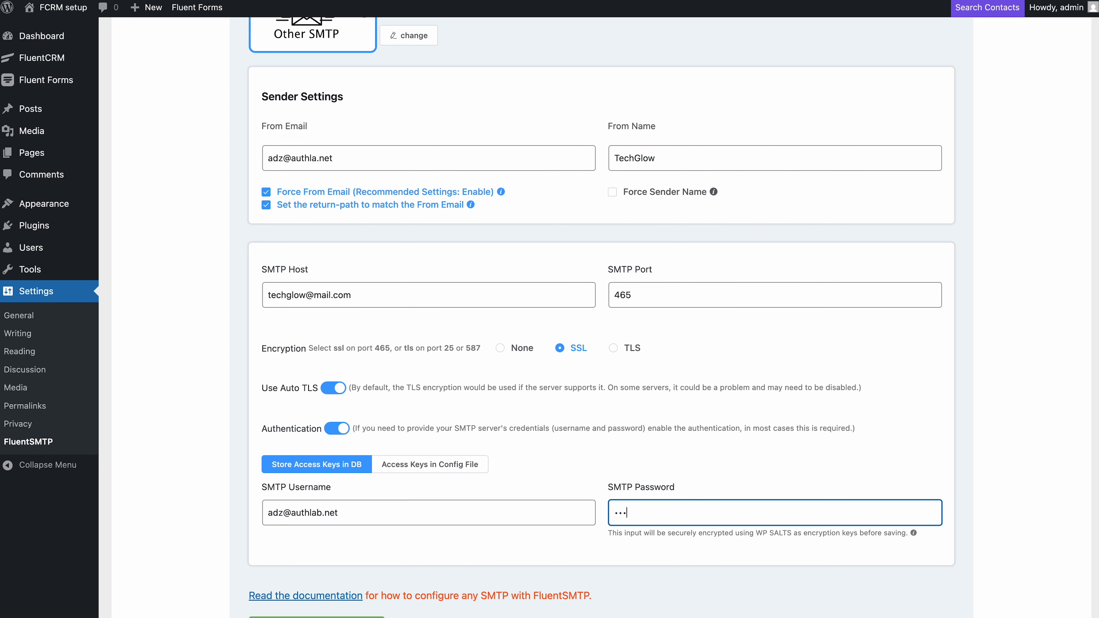
text(***********)
scroll(381, 468, down, 3)
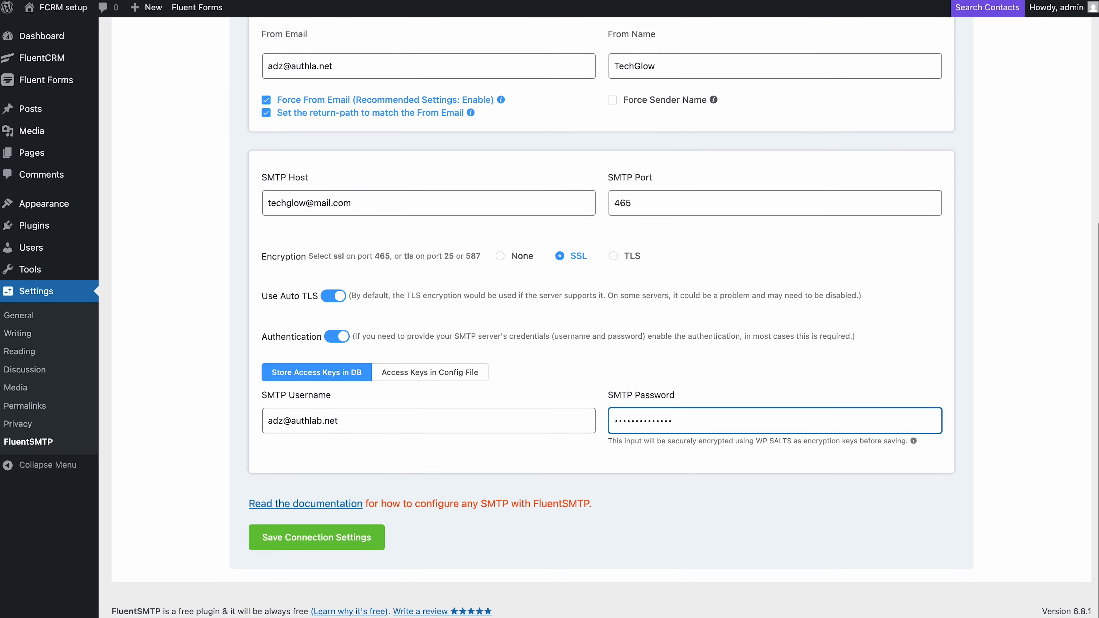
click(372, 547)
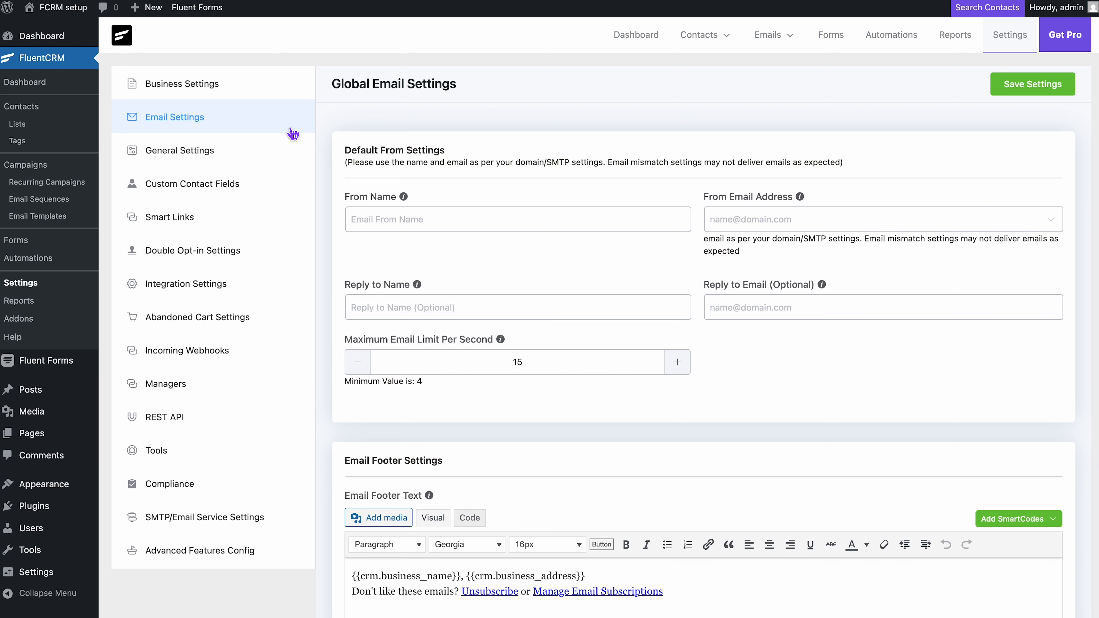
Set the default From Name to TechGlow with the sender e-mail address, confirming it for all emails
click(383, 217)
text(Te)
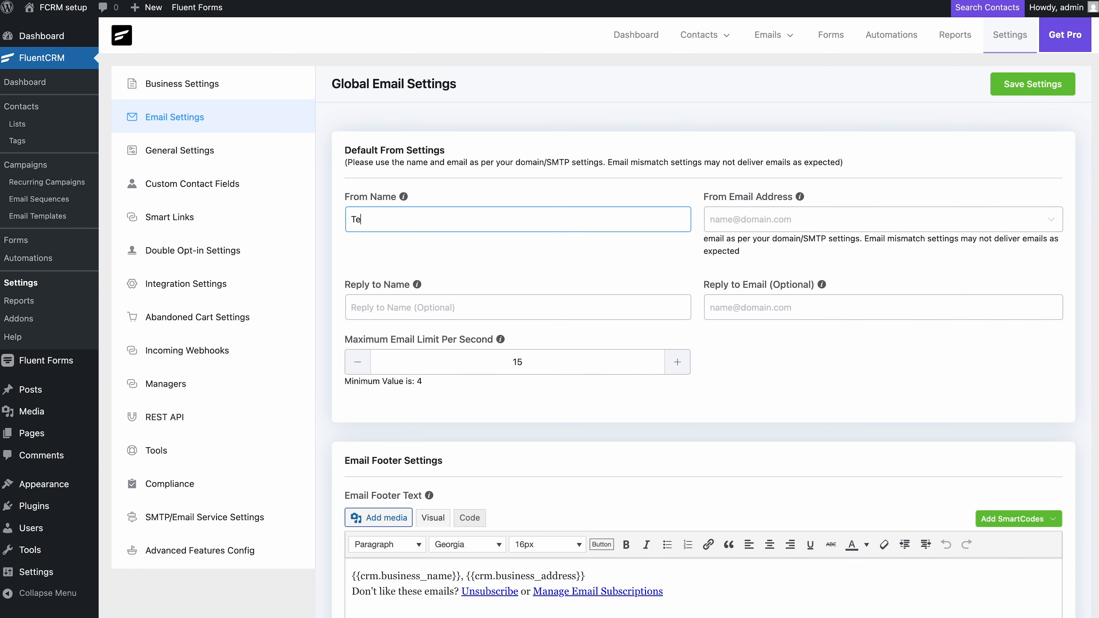
text(chGlow)
click(735, 228)
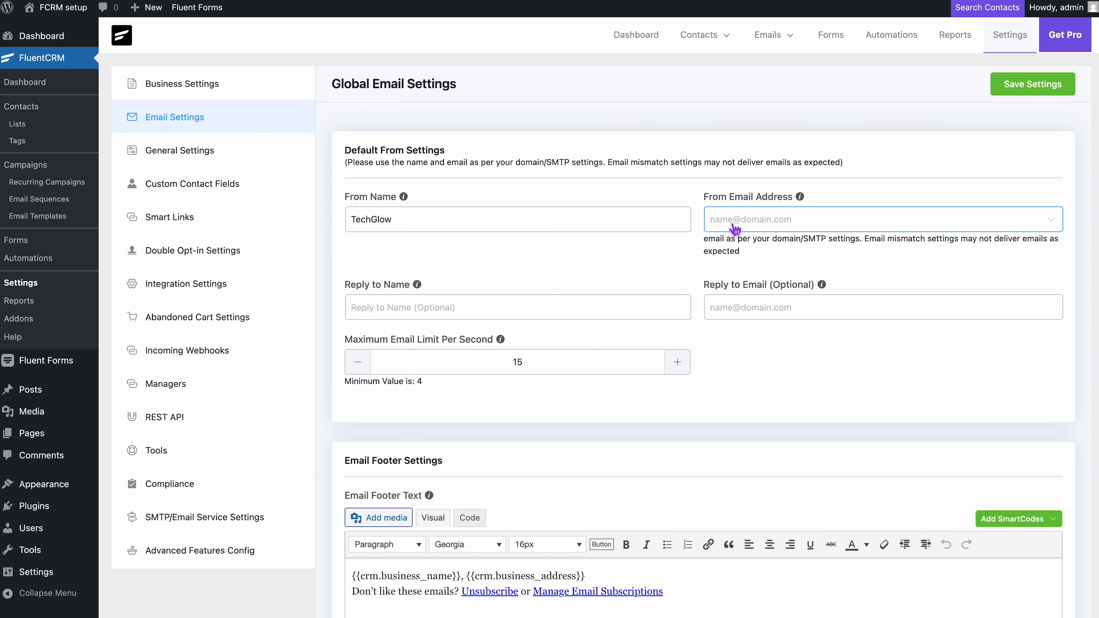
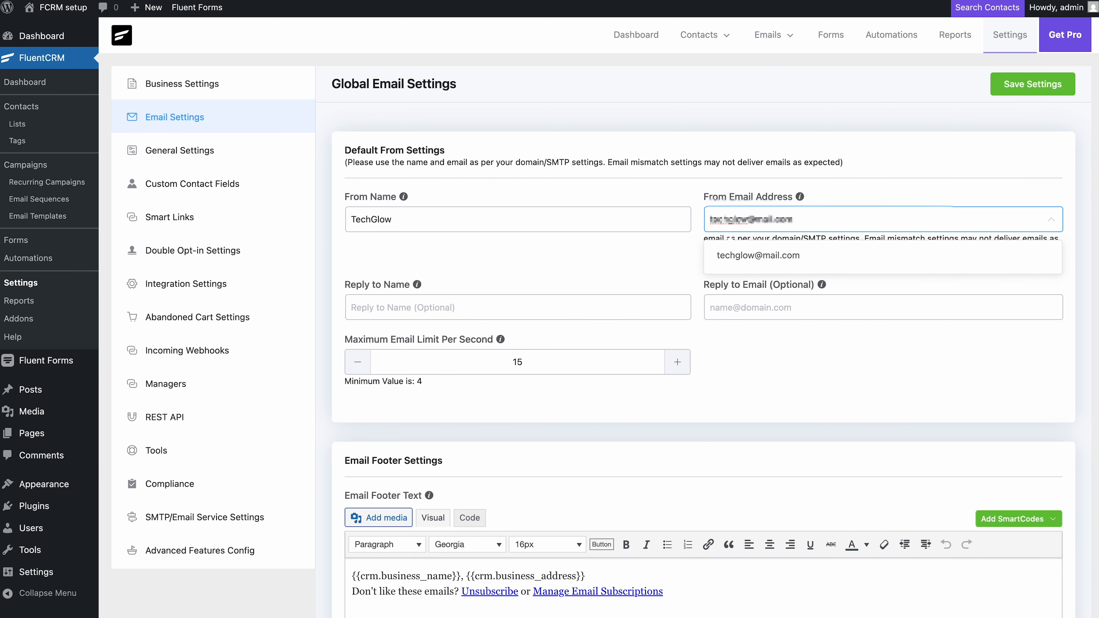
click(731, 253)
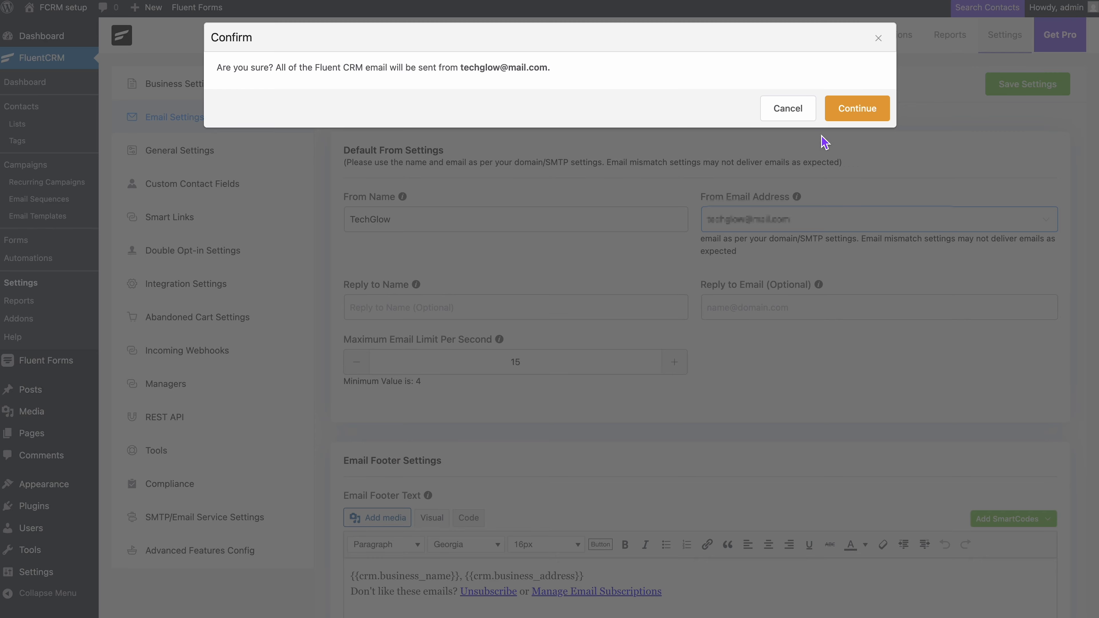
click(851, 103)
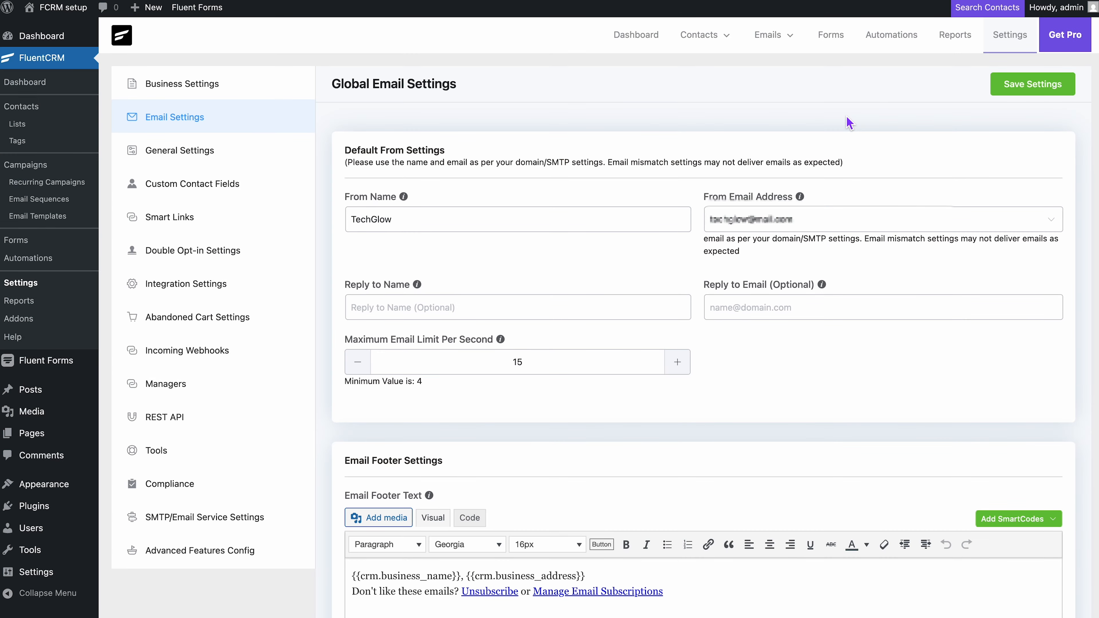
scroll(780, 186, down, 3)
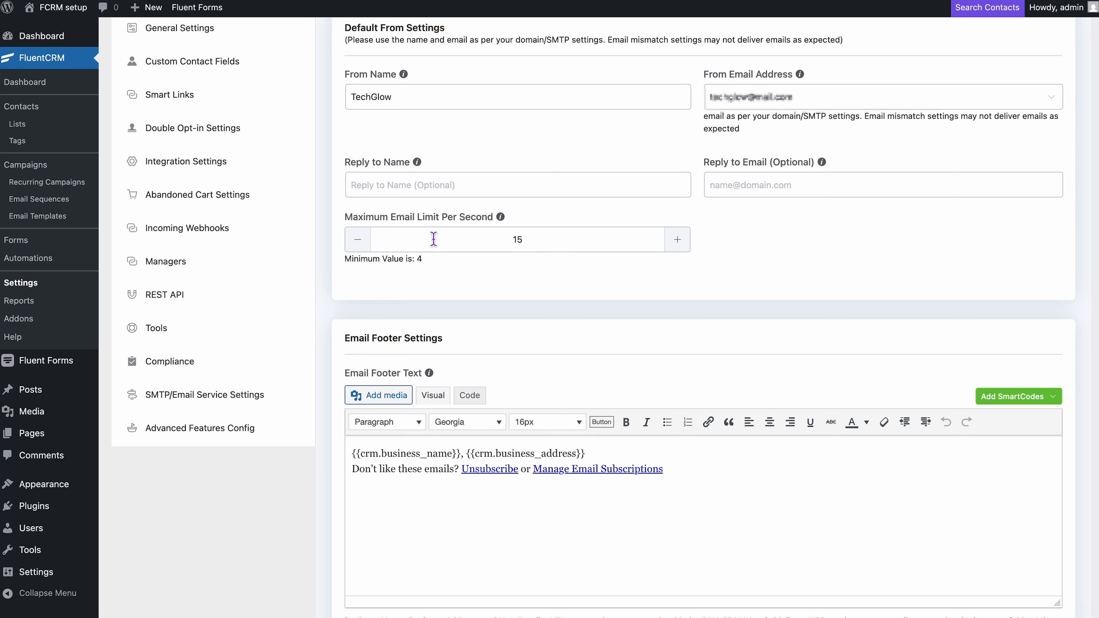
Raise the maximum per-second email limit from 15 to 20 and save the global email settings
drag(534, 239, 507, 239)
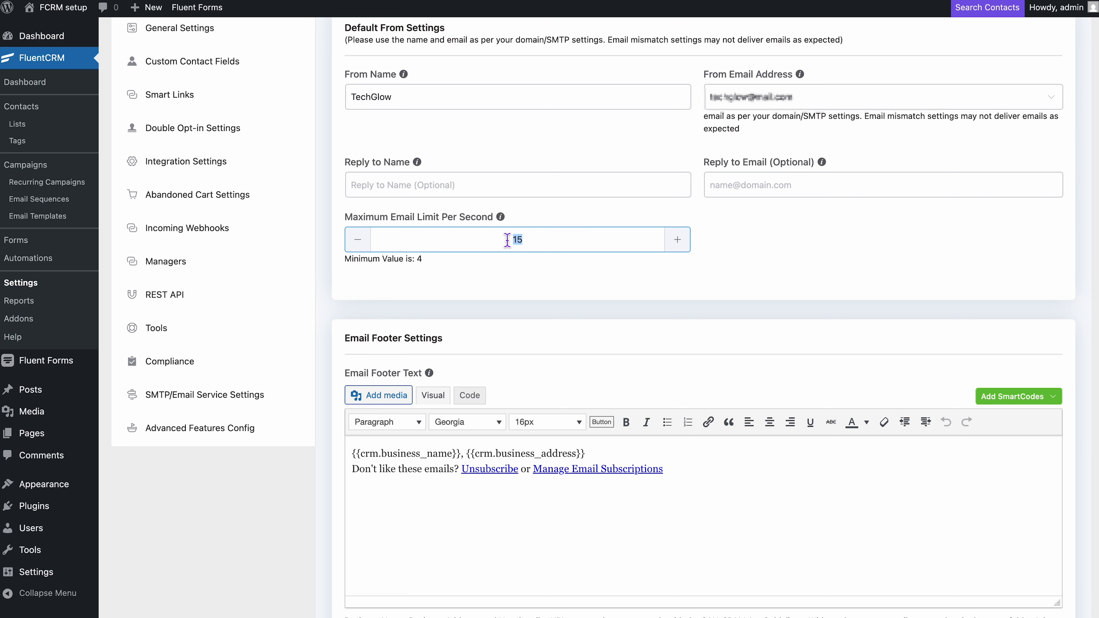
text(20)
click(520, 274)
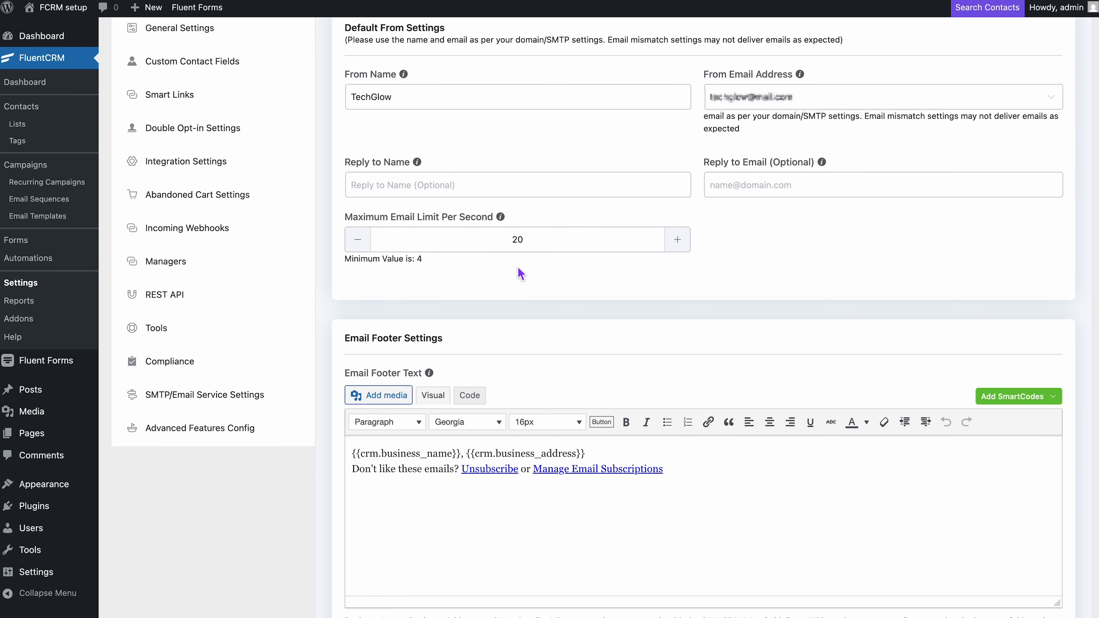
scroll(521, 274, down, 10)
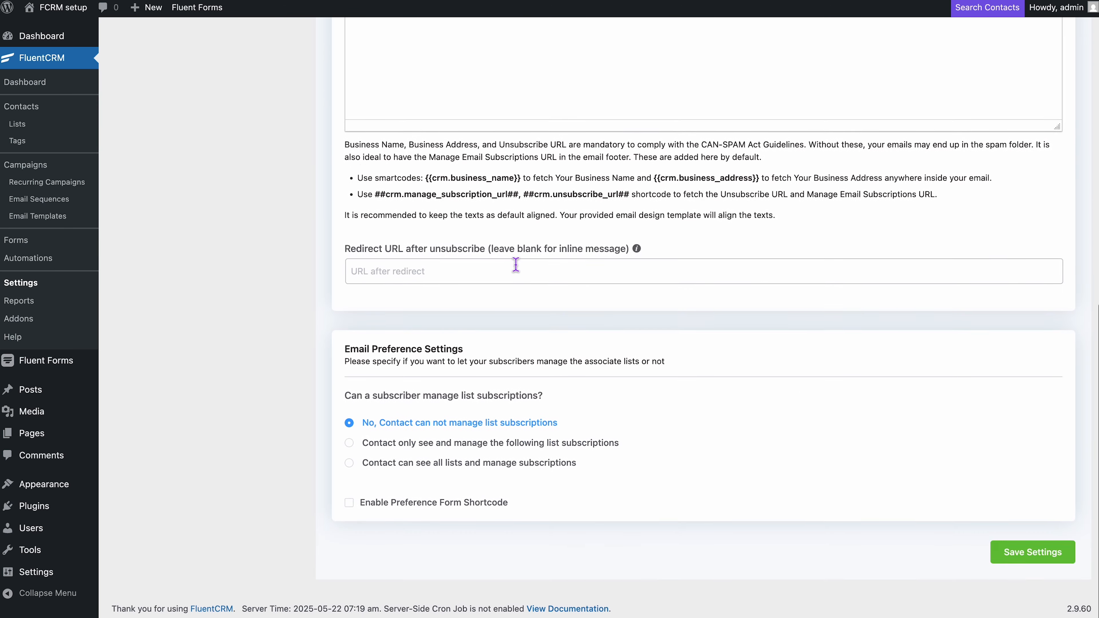
click(1012, 561)
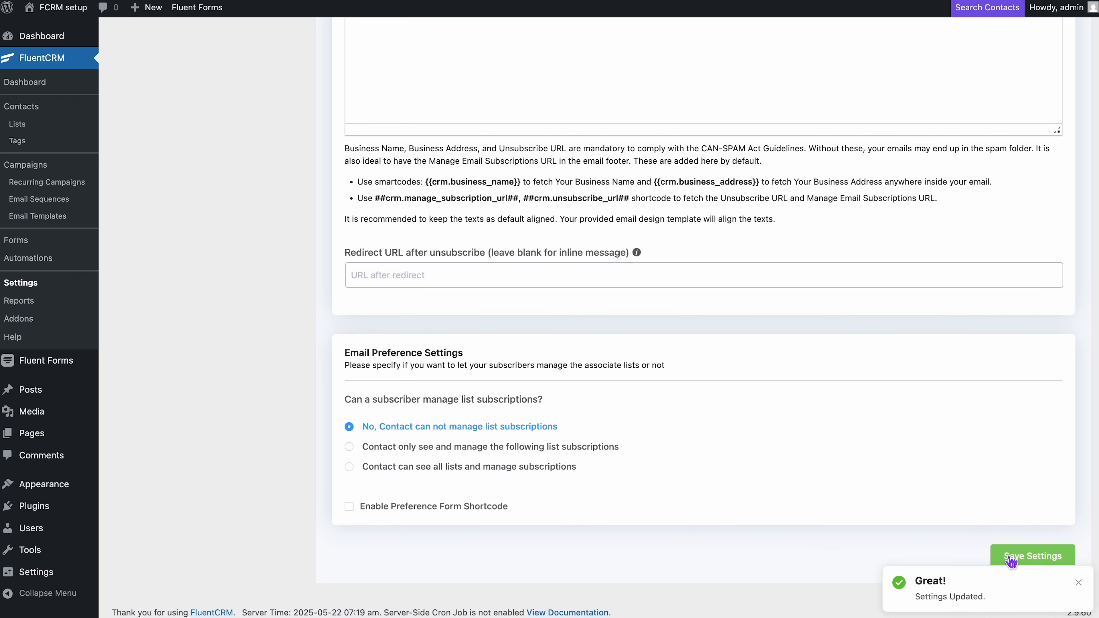
scroll(1008, 560, up, 10)
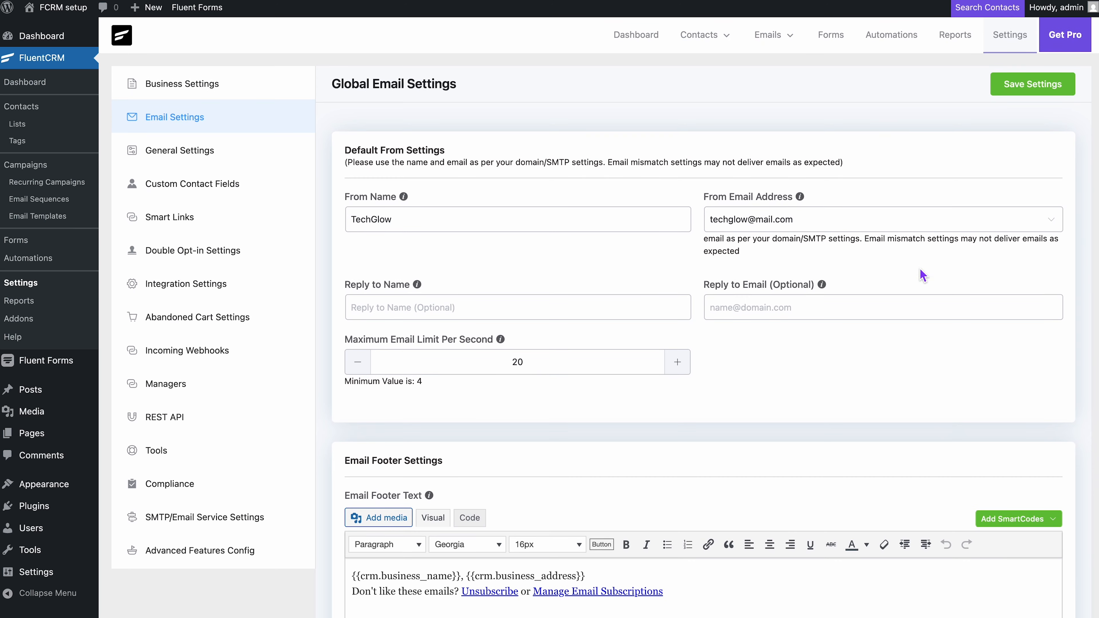
Open the New Product Update Campaign from All Campaigns and send its emails now, confirming Yes
mouse_move(786, 60)
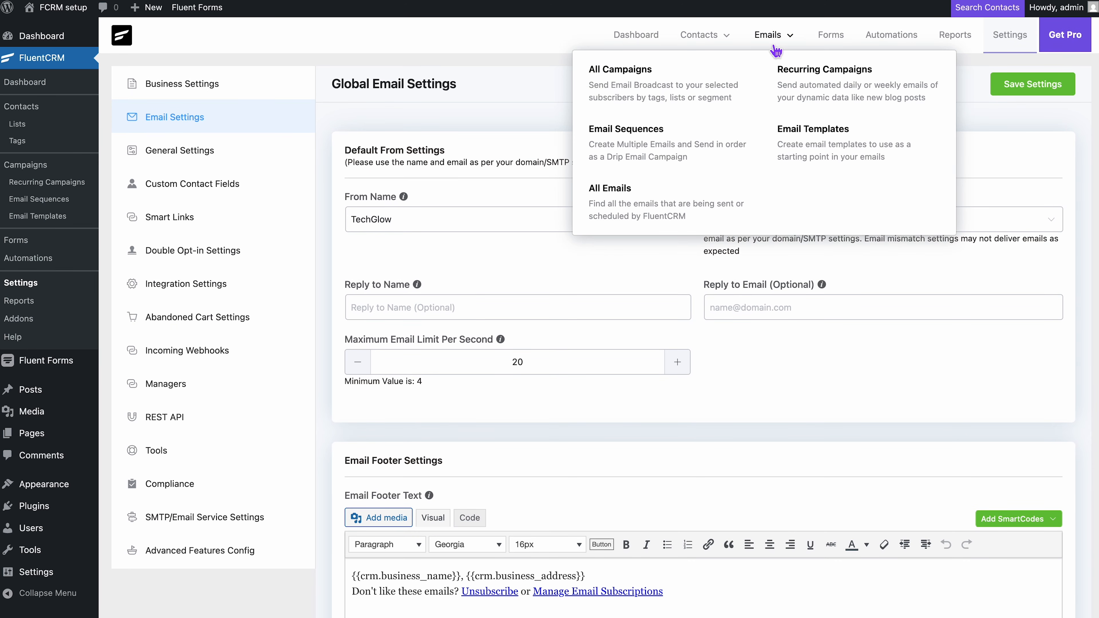
click(702, 93)
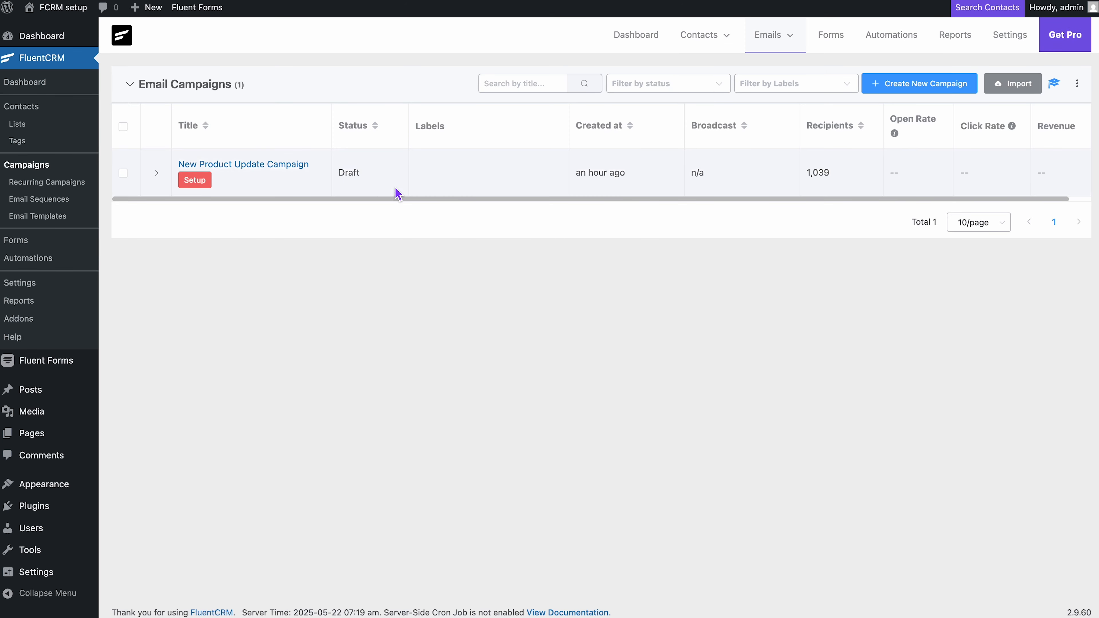
click(291, 170)
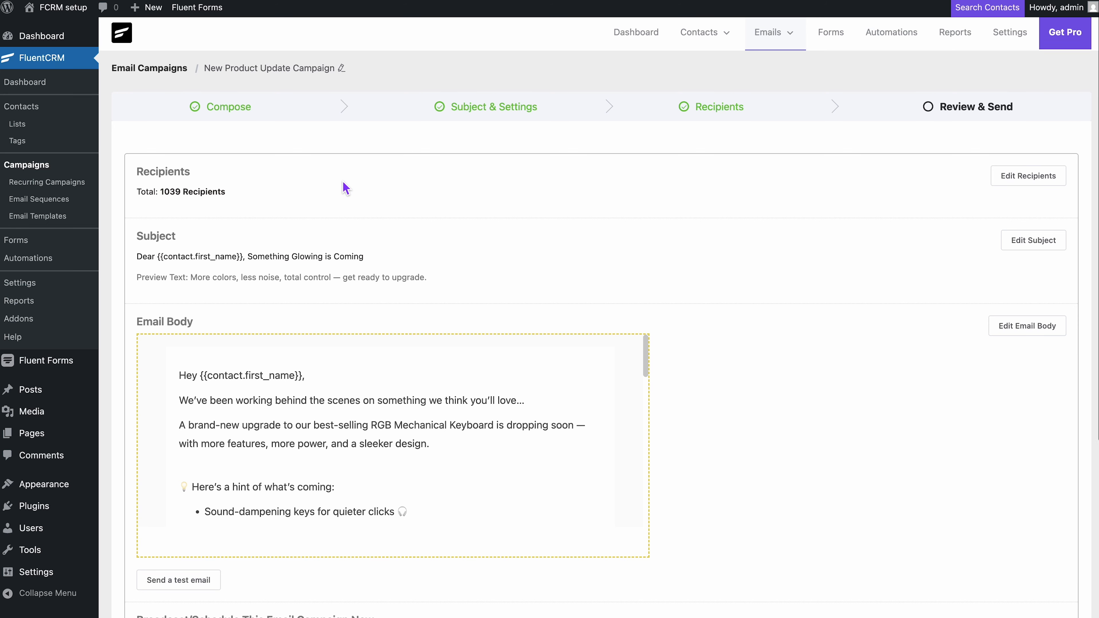
scroll(343, 189, down, 6)
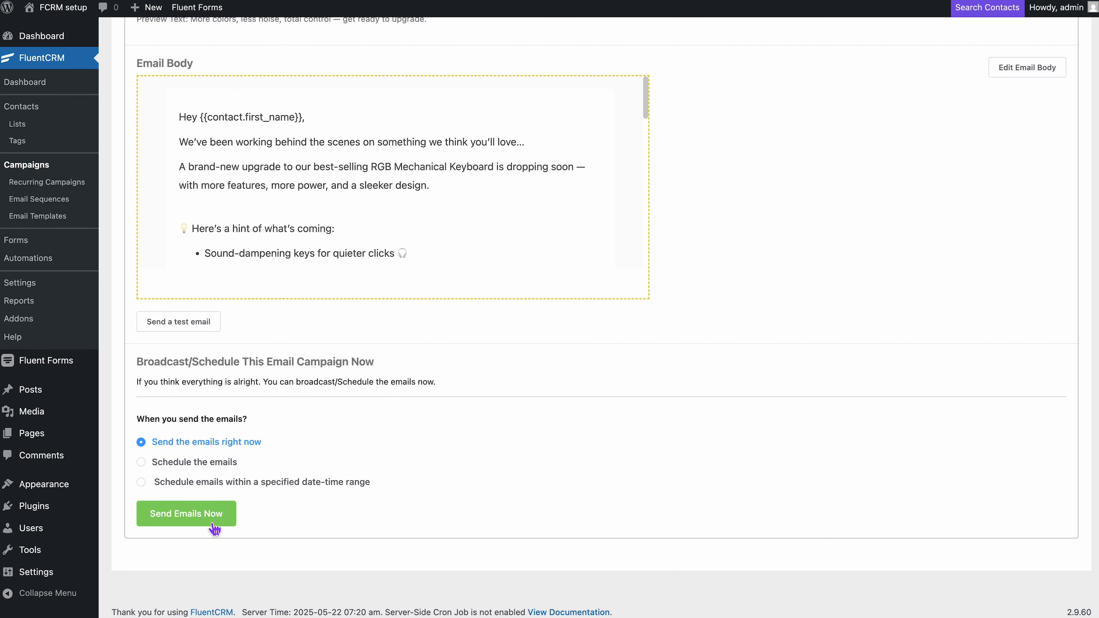
click(216, 524)
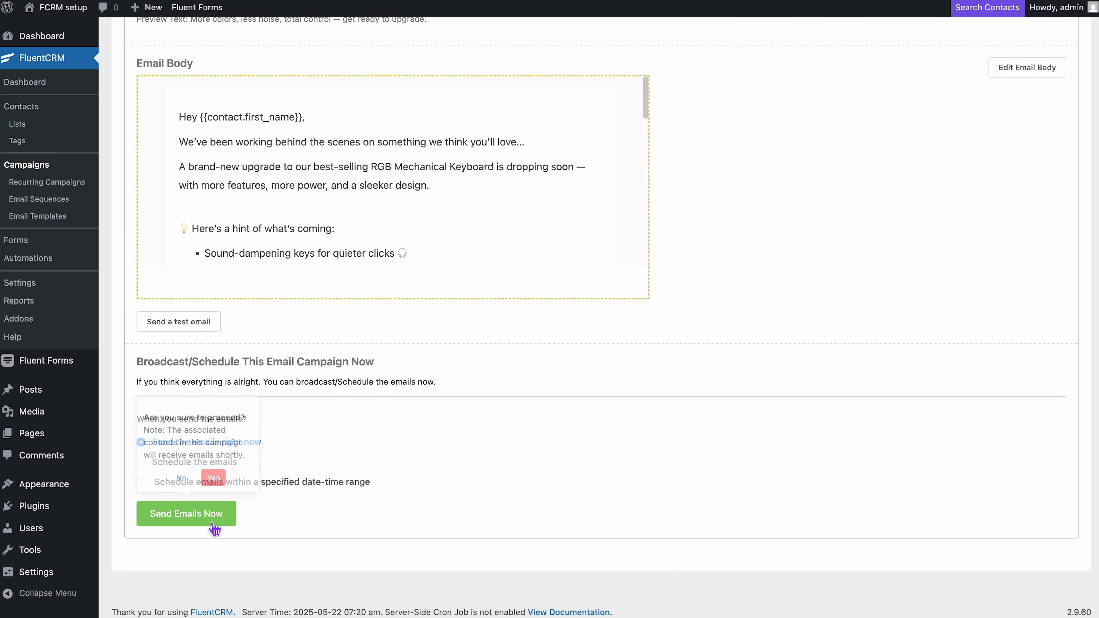
click(213, 479)
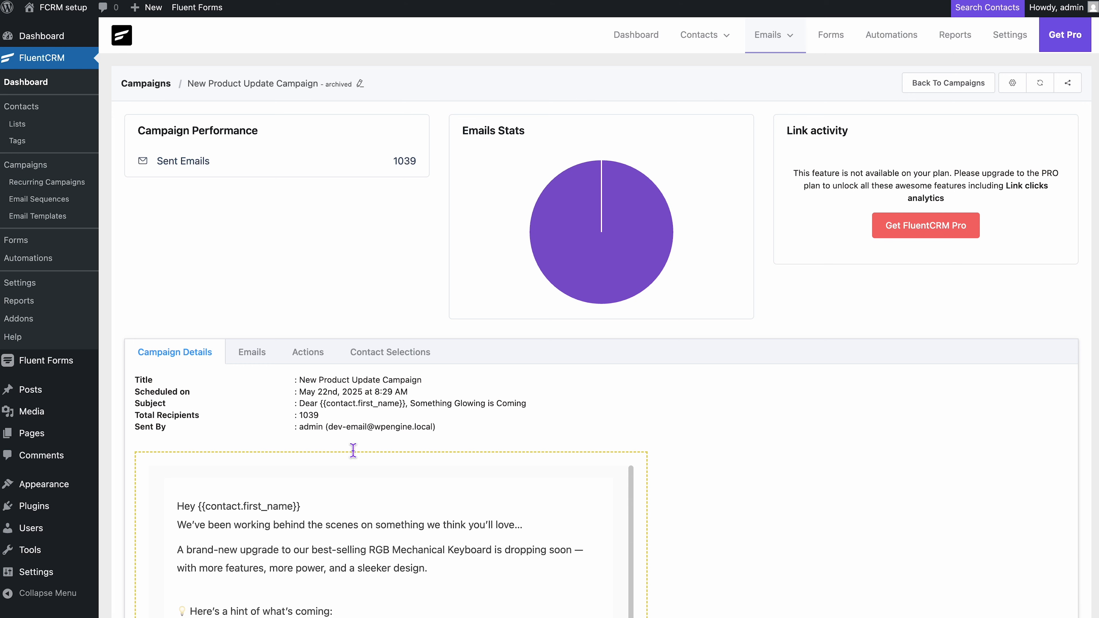
Review the email preview on the campaign report, then display the Emails recipient list
scroll(572, 385, down, 5)
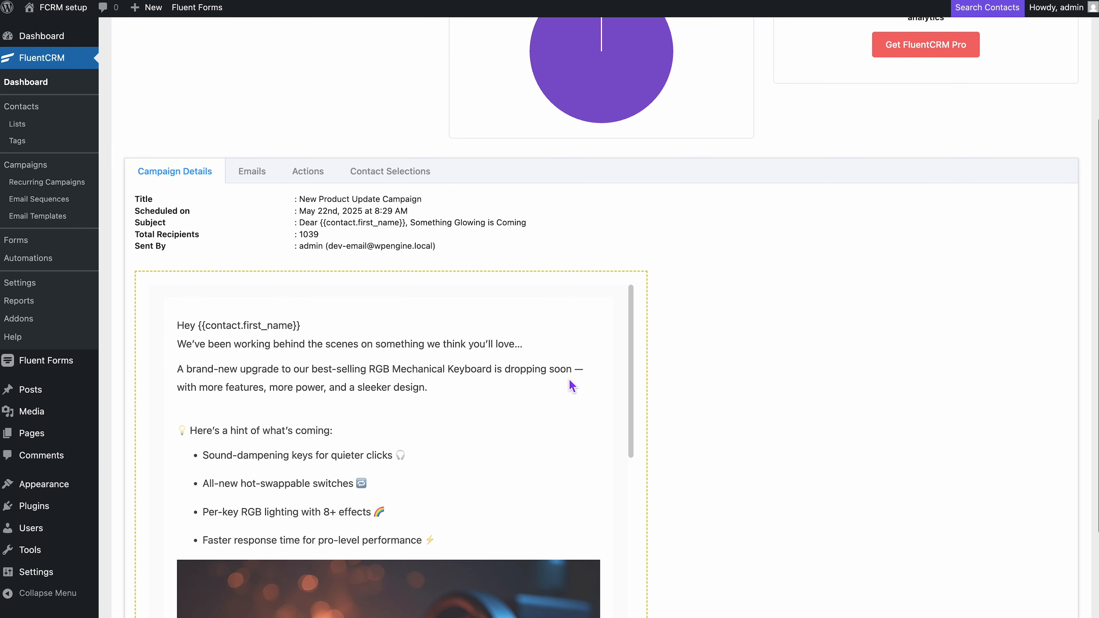
scroll(465, 424, down, 5)
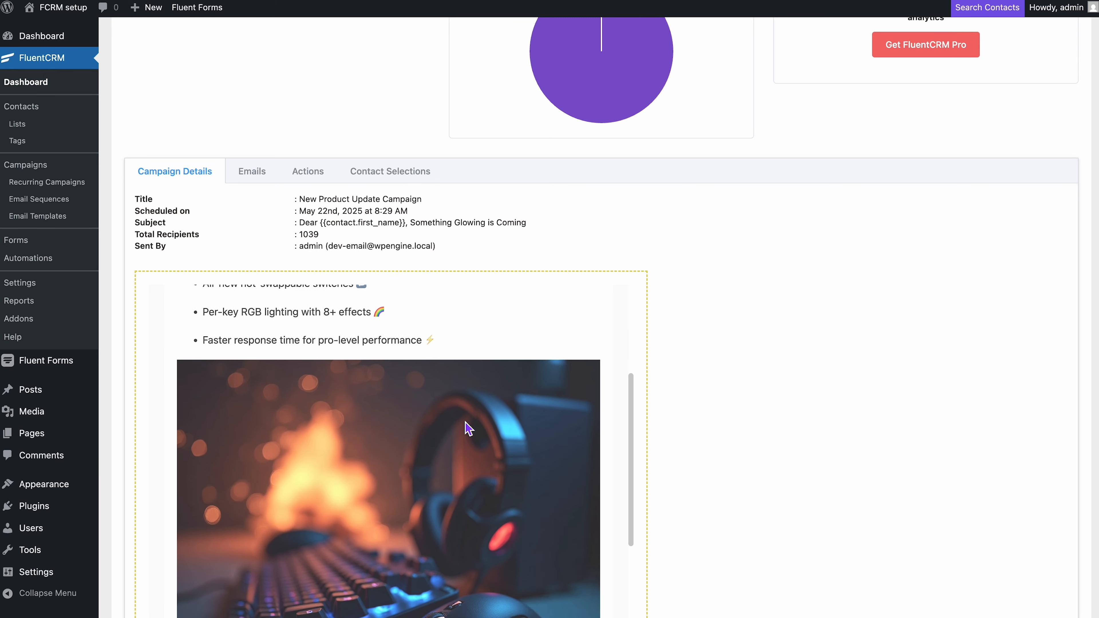
scroll(465, 424, down, 3)
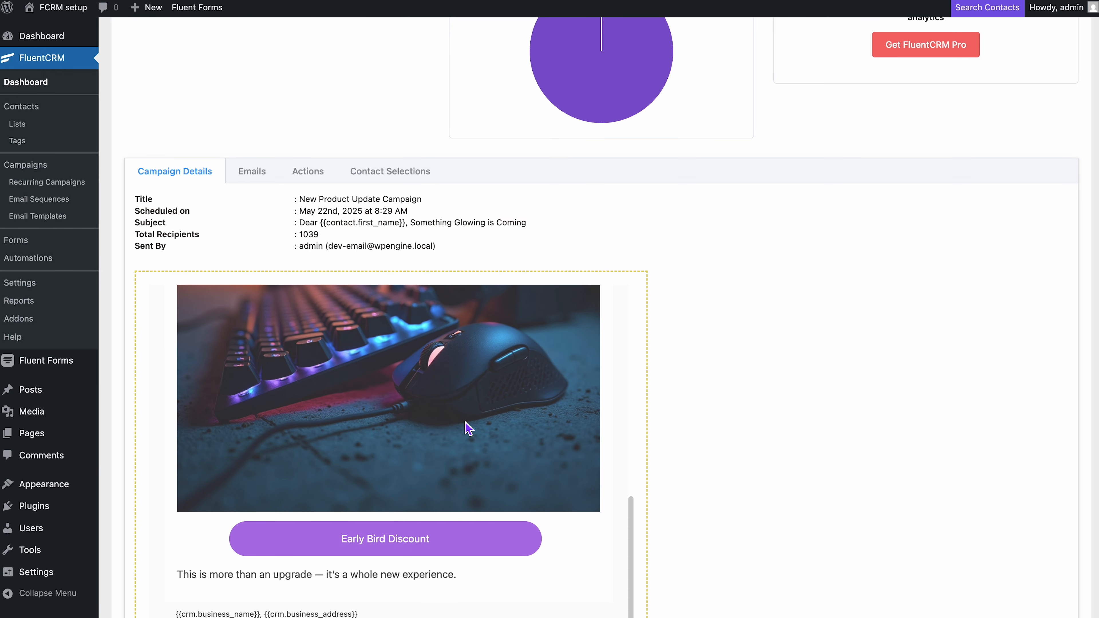
click(263, 181)
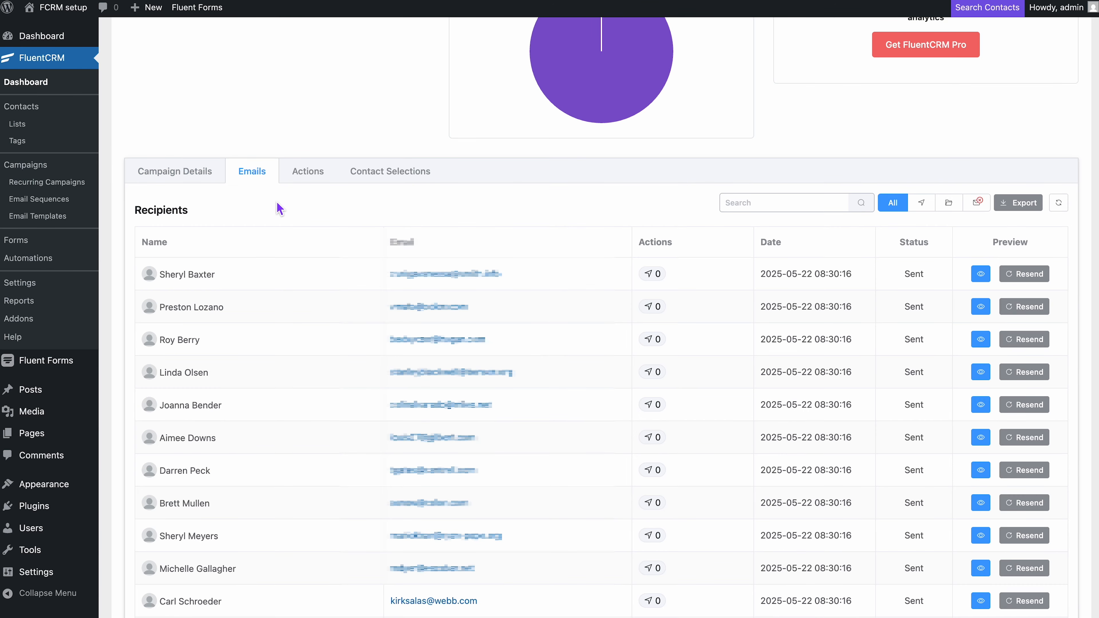
Preview the email sent to the first recipient, then close the preview
scroll(277, 206, down, 3)
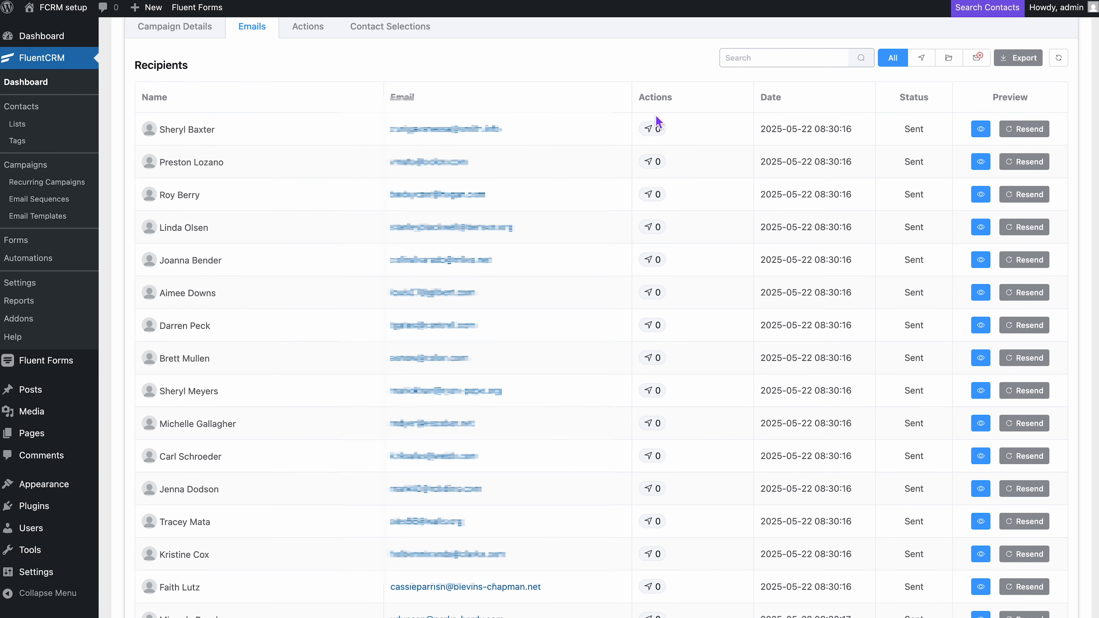
click(982, 131)
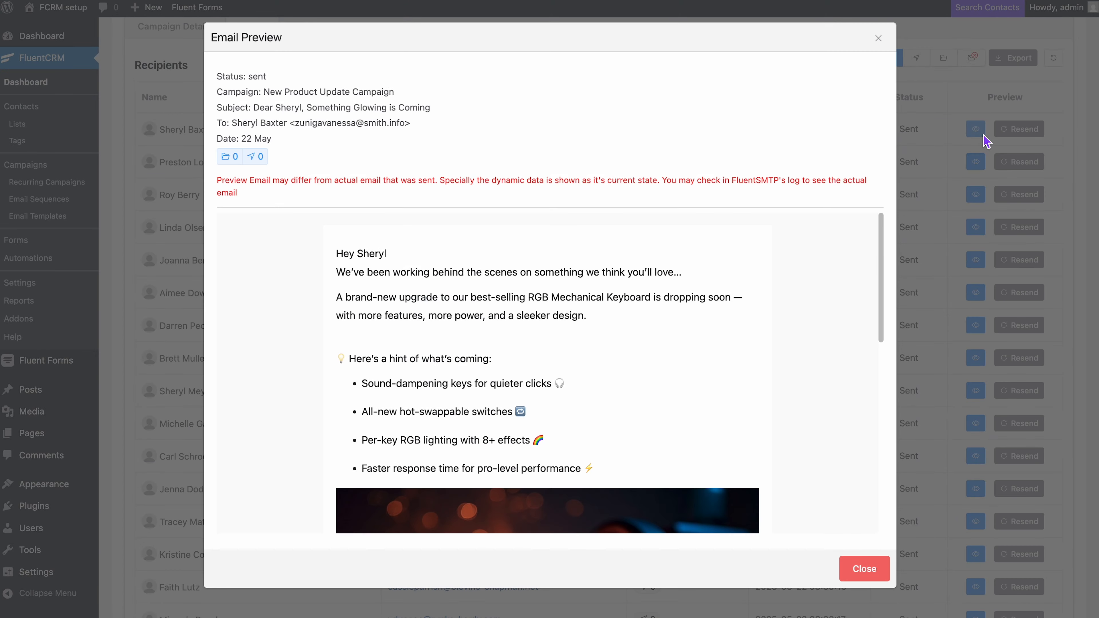
scroll(650, 295, down, 8)
scroll(661, 301, up, 2)
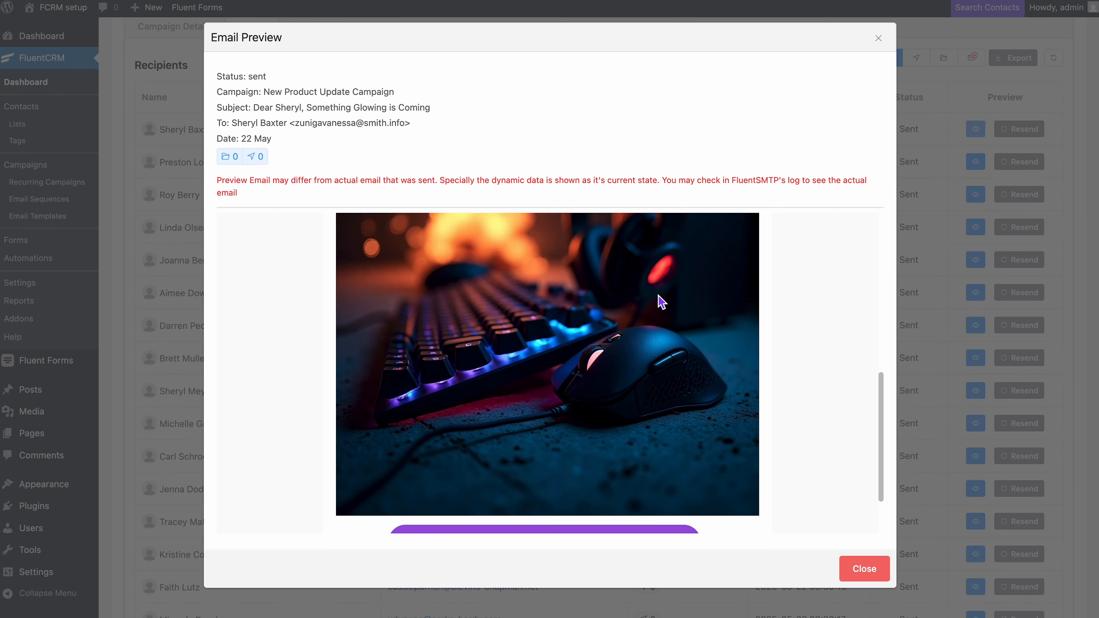
scroll(661, 301, up, 6)
key(Escape)
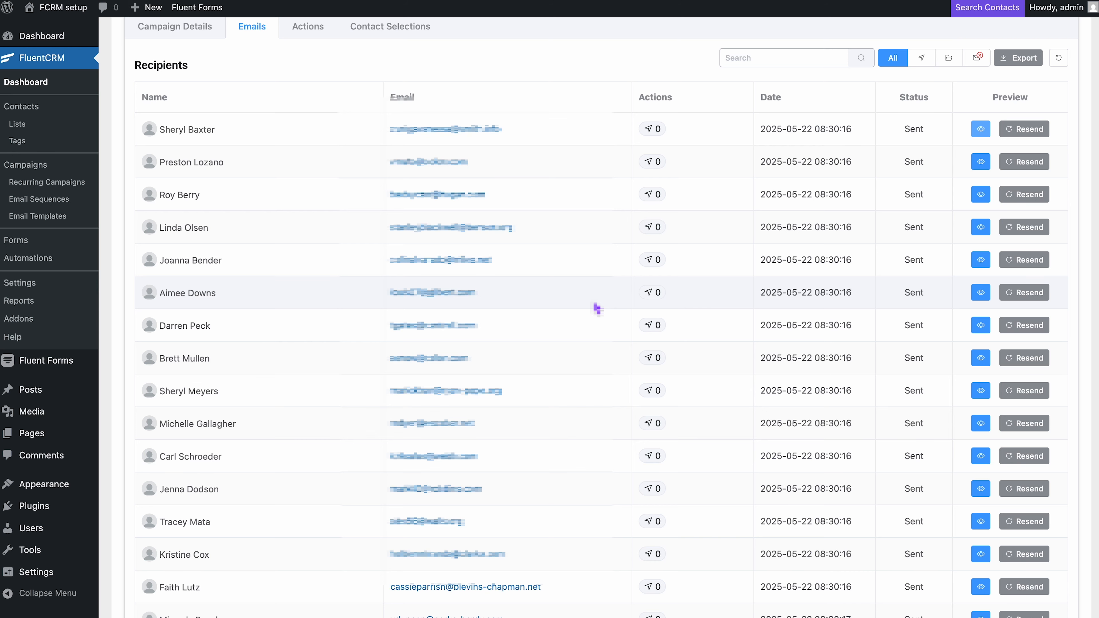
Apply the Click filter, then switch the recipient list to Unopened
click(922, 59)
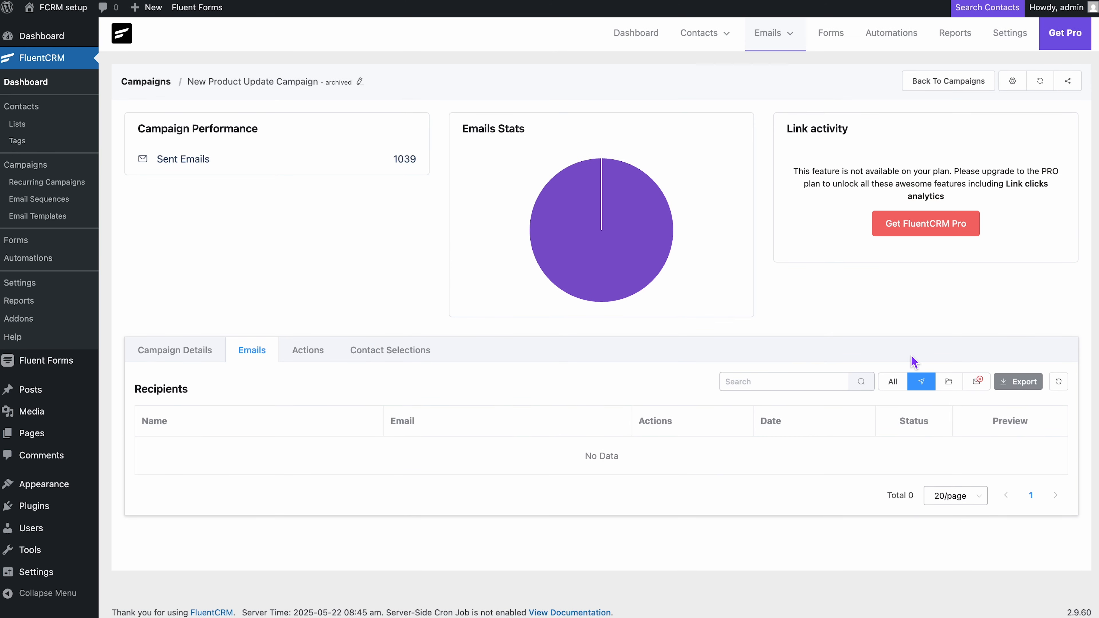
click(977, 386)
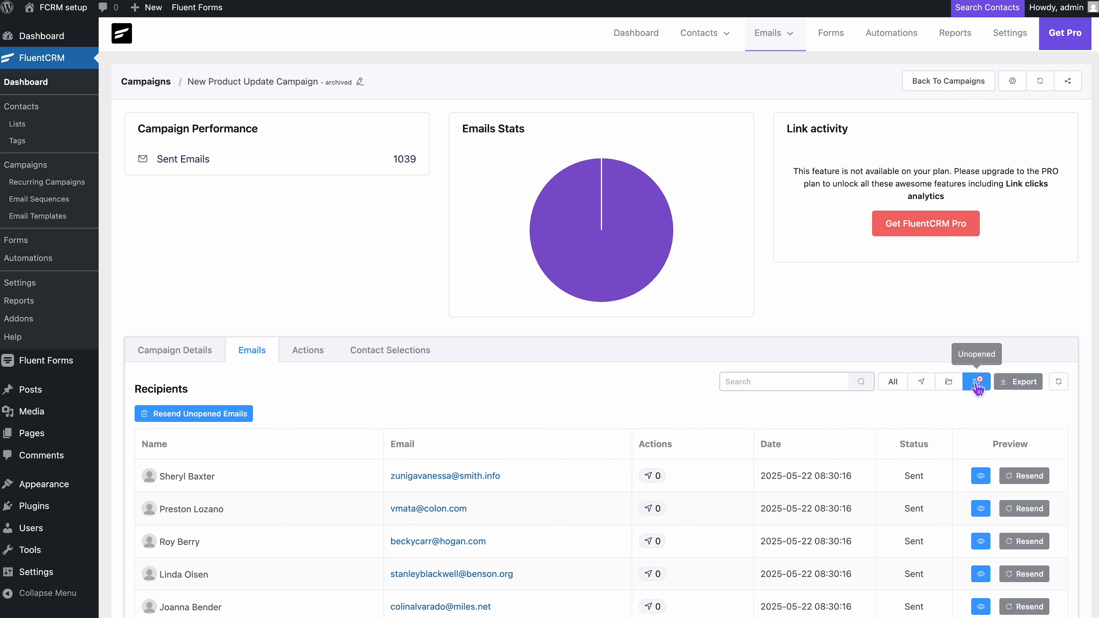
scroll(923, 452, down, 7)
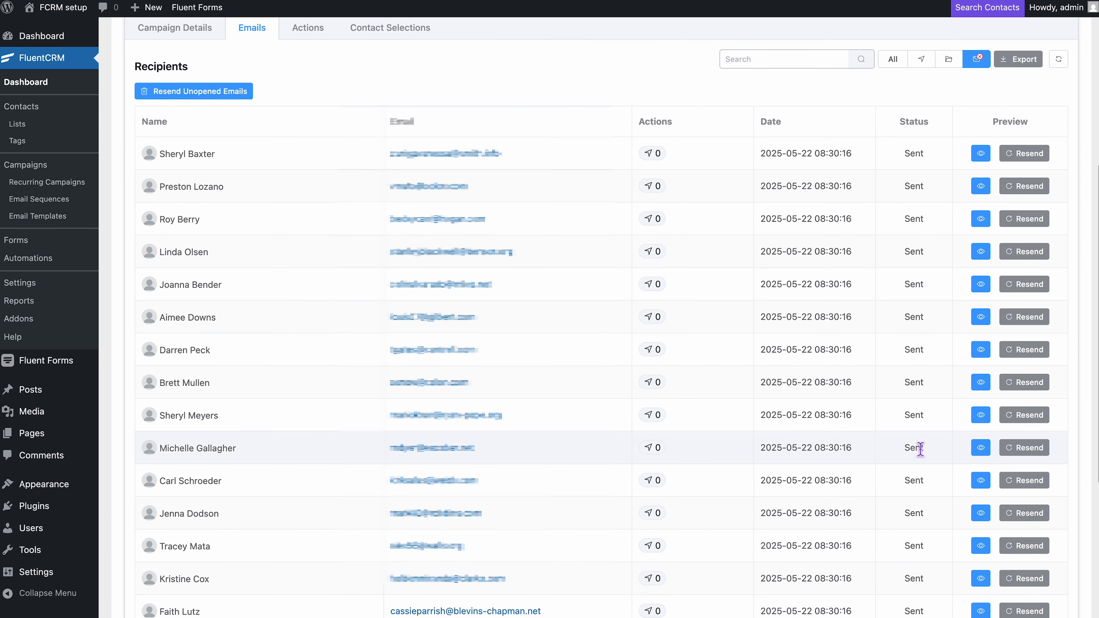